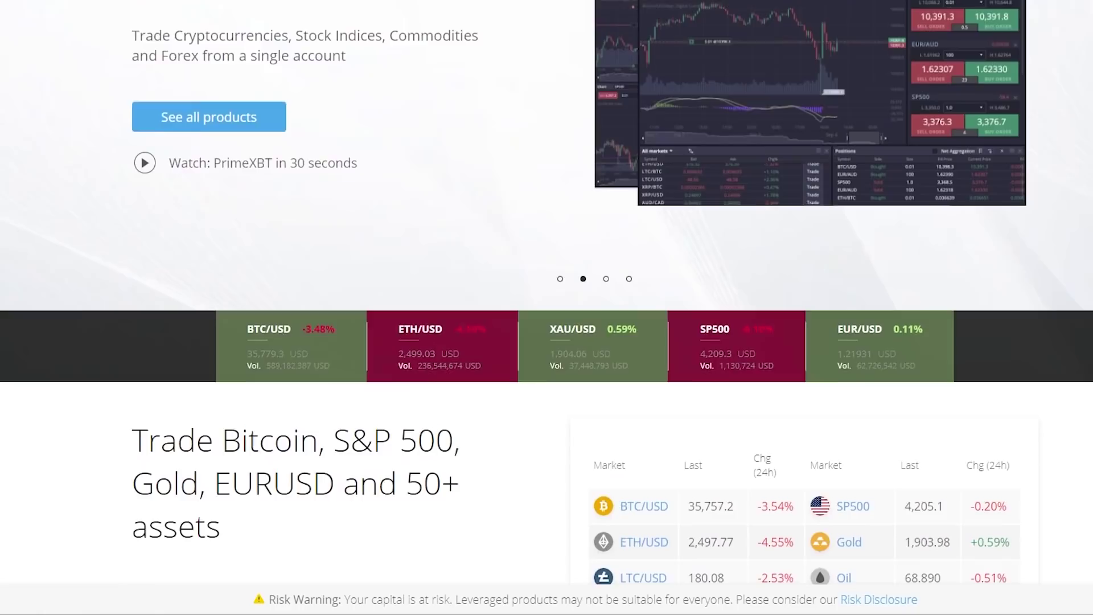
Examine the traded asset prices and the trading platform awards on the PrimeXBT home page
scroll(547, 307, "down", 2)
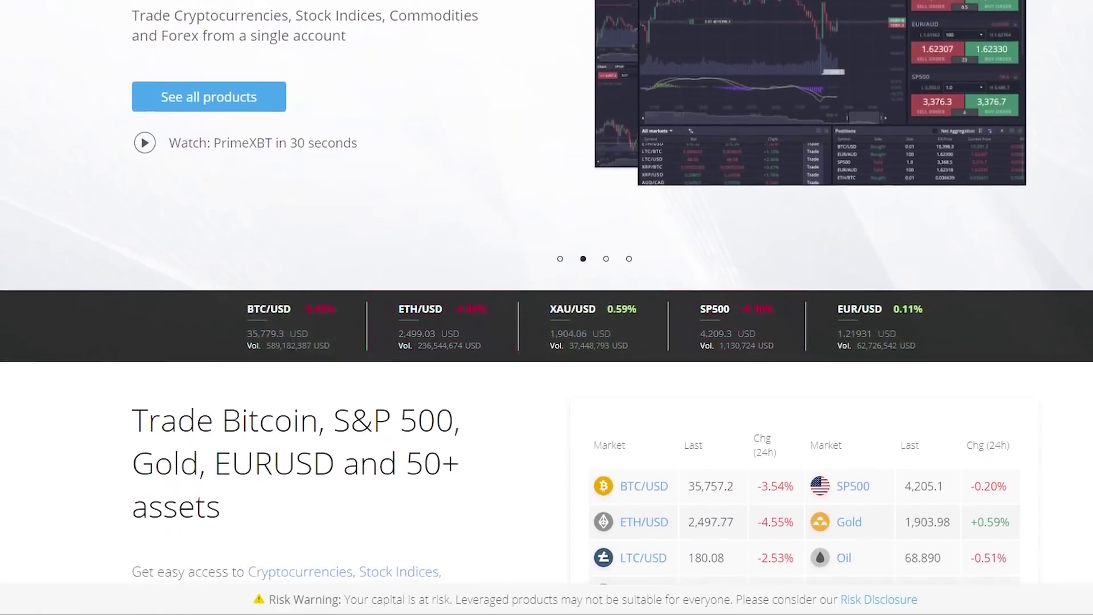
scroll(547, 307, "down", 2)
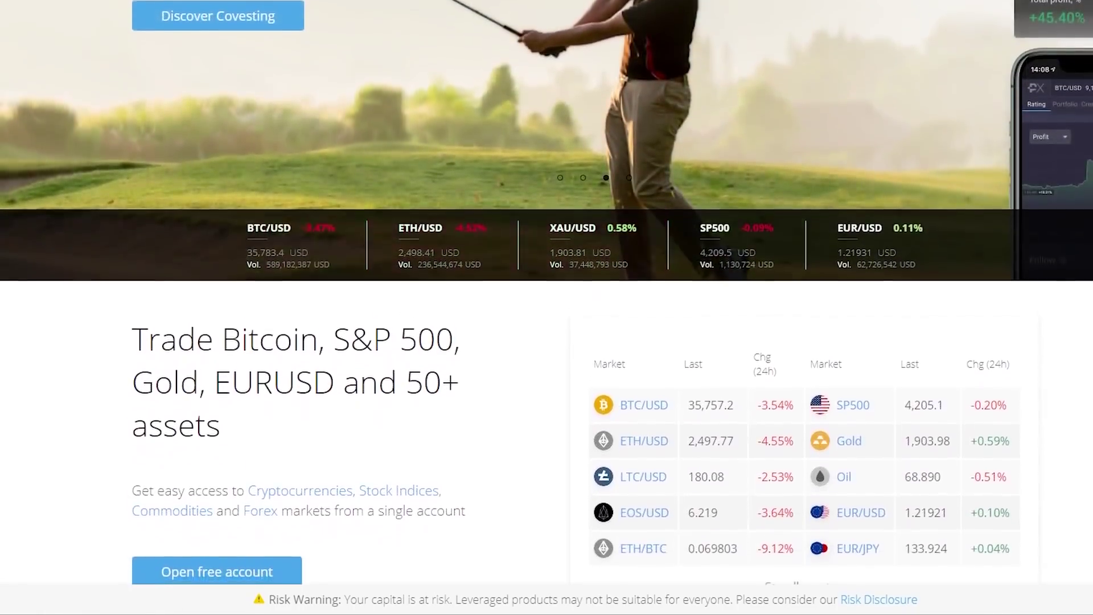
scroll(546, 307, "down", 2)
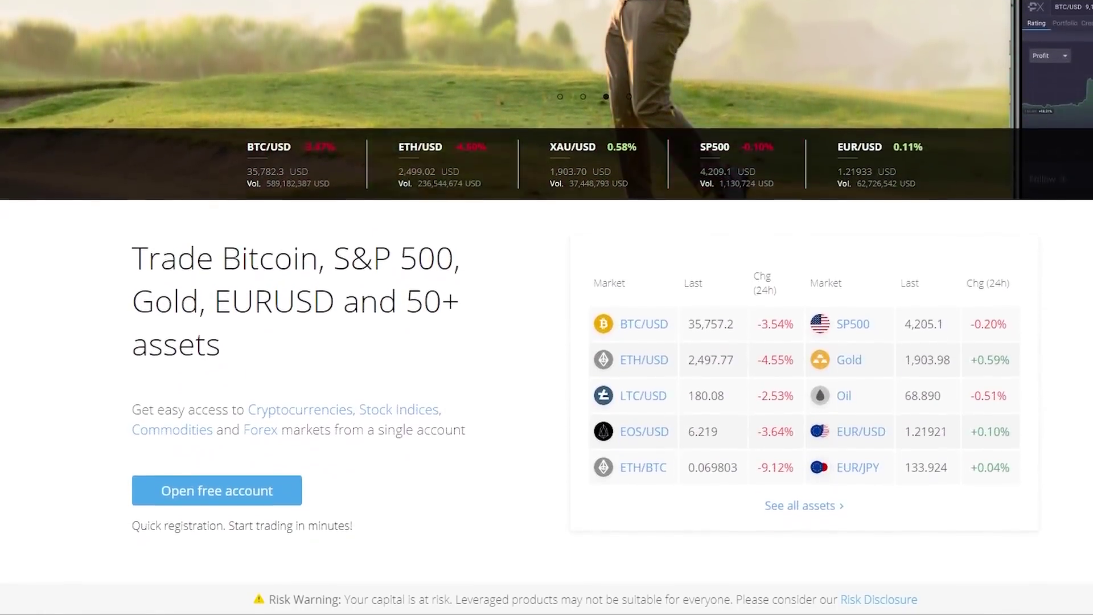
scroll(547, 307, "down", 2)
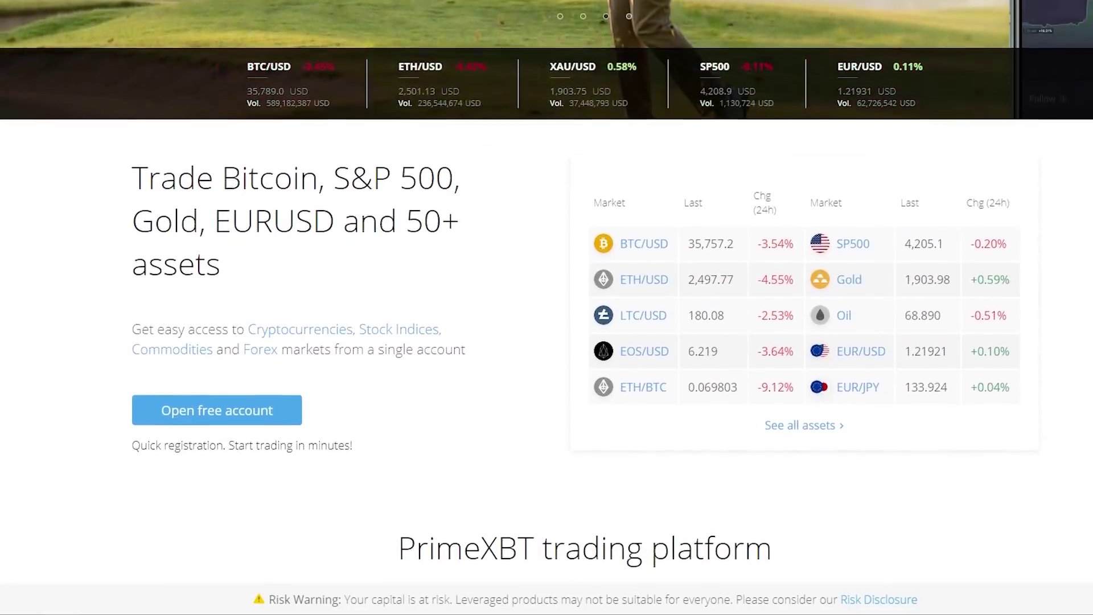
scroll(547, 307, "down", 2)
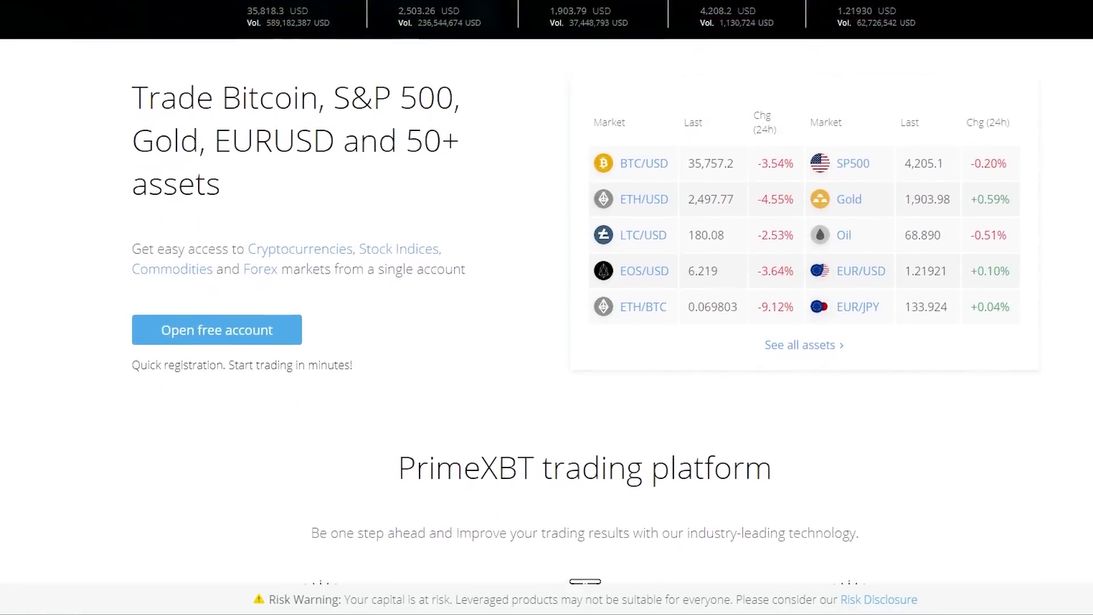
scroll(547, 308, "down", 2)
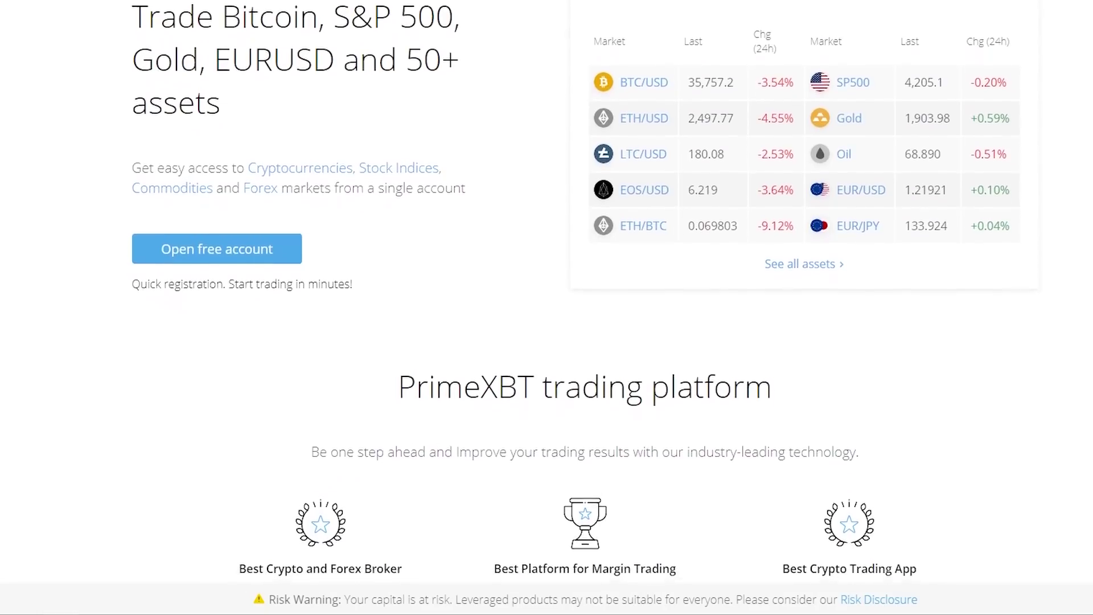
scroll(547, 307, "down", 1)
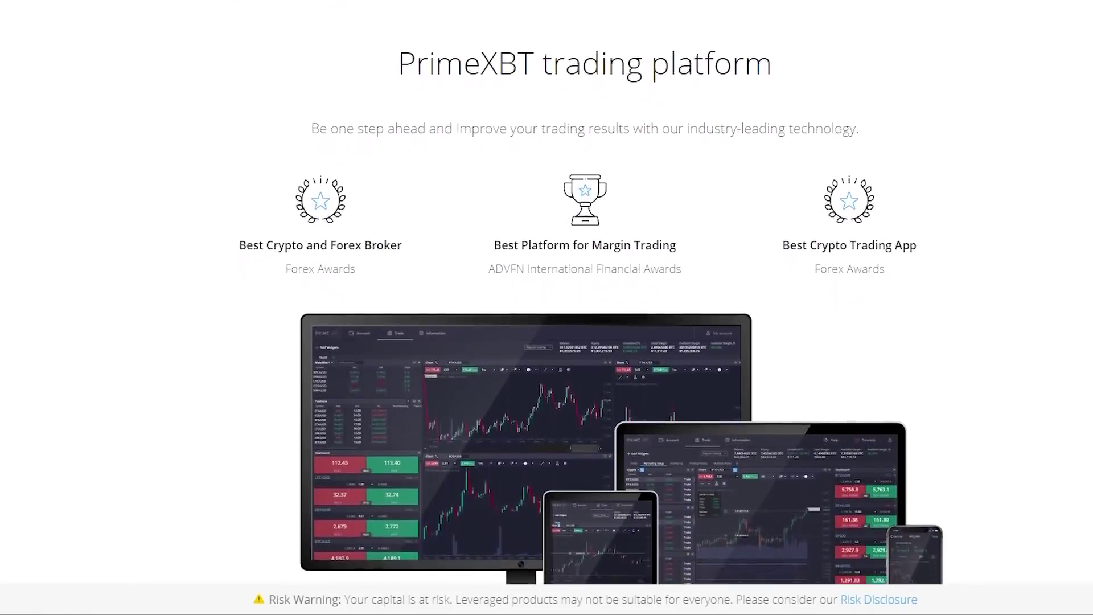
scroll(546, 308, "down", 2)
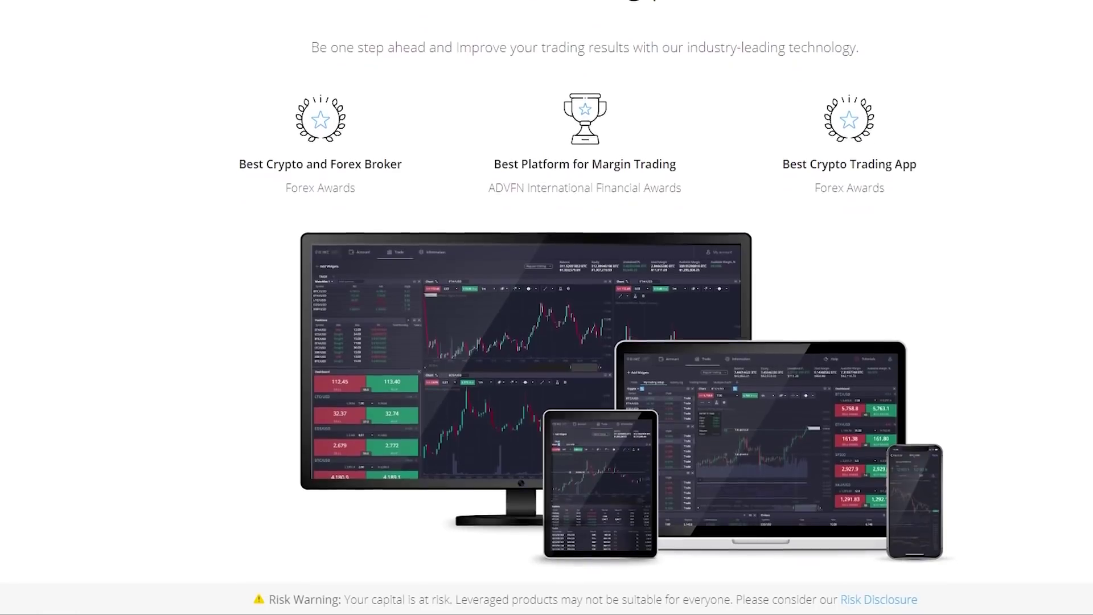
scroll(546, 307, "down", 1)
scroll(546, 307, "down", 3)
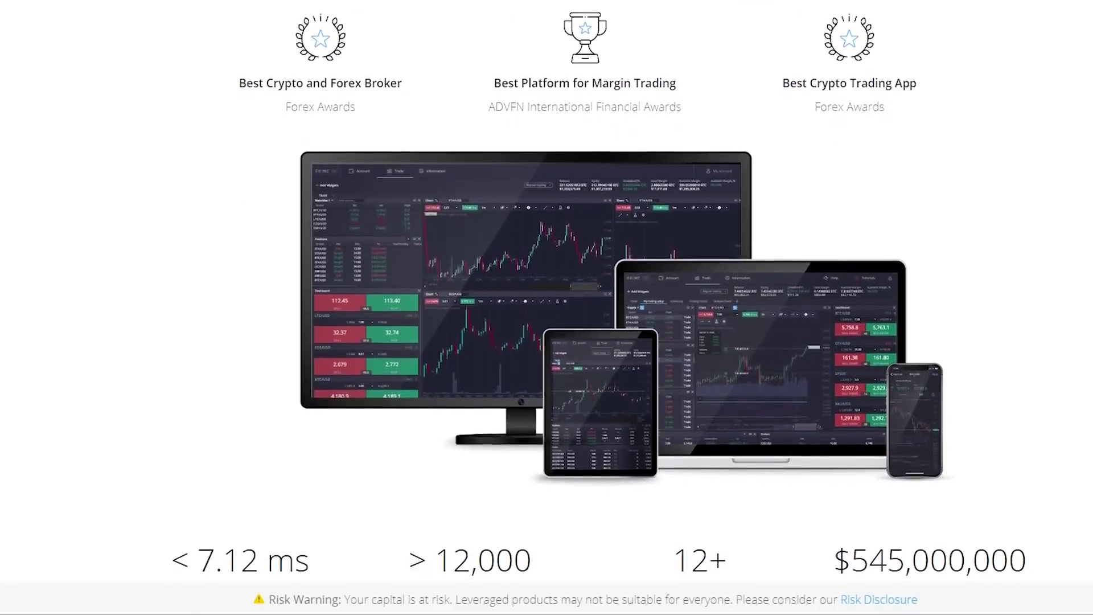
scroll(546, 307, "down", 3)
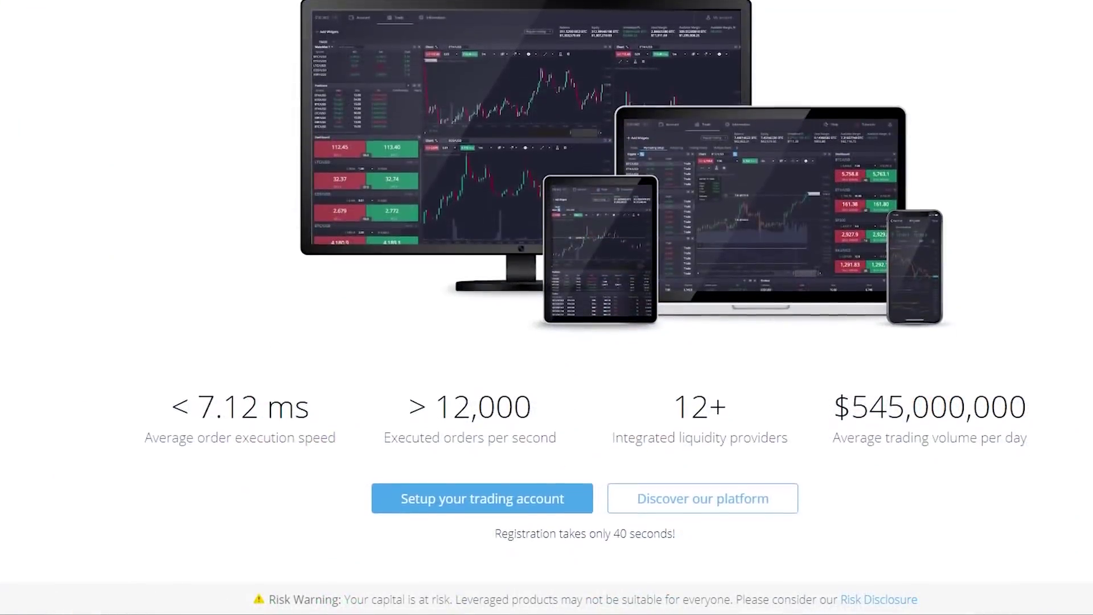
Review the platform performance figures, the Covesting copy-trading section and the "Why us?" section of the PrimeXBT home page
scroll(547, 307, "down", 2)
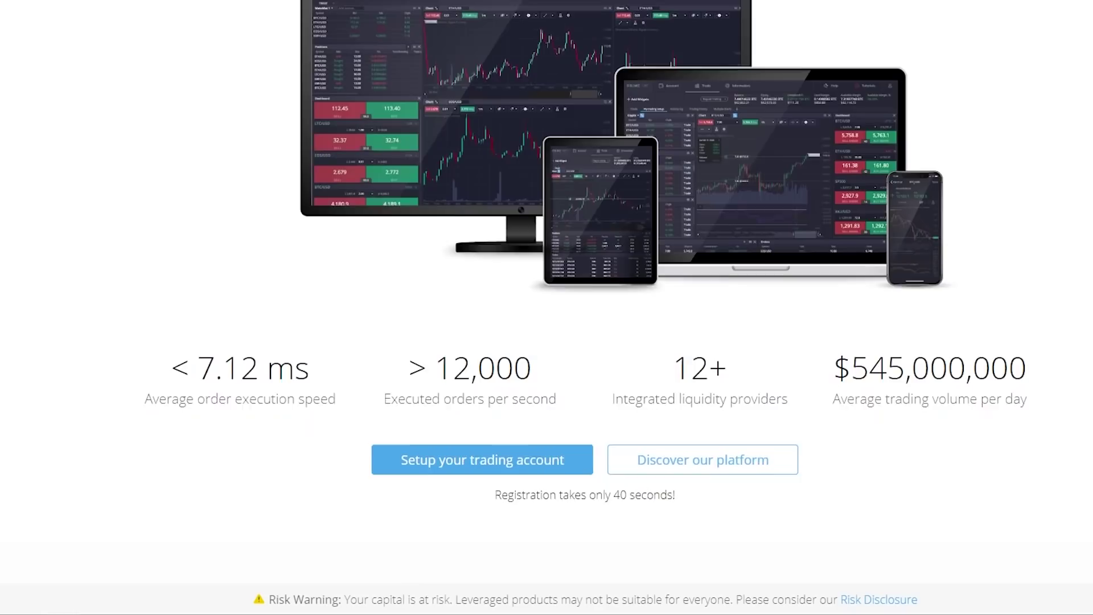
scroll(546, 307, "down", 2)
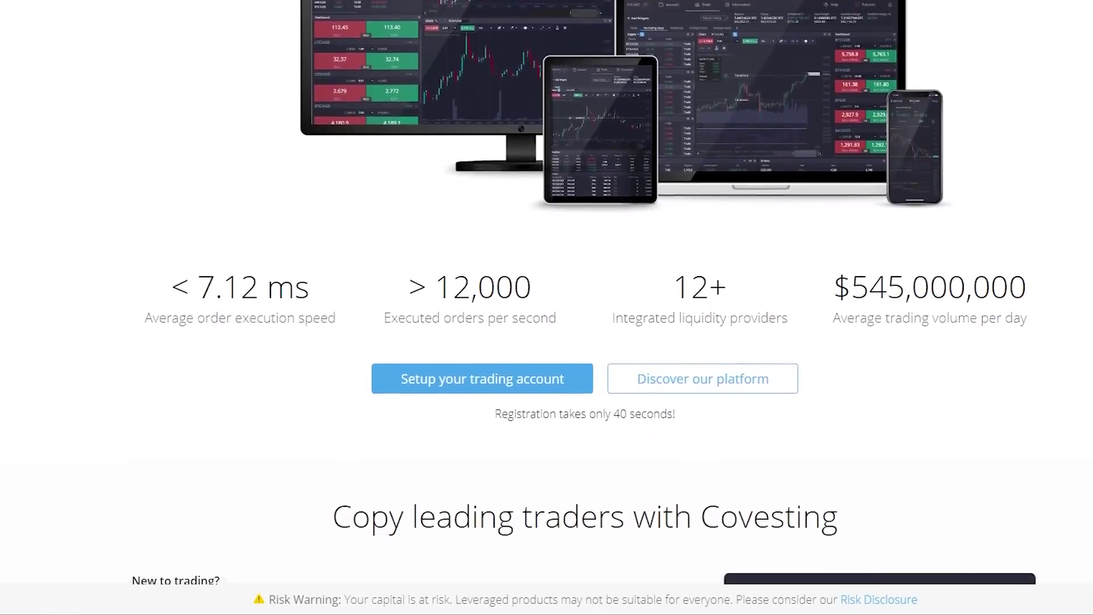
scroll(547, 307, "down", 2)
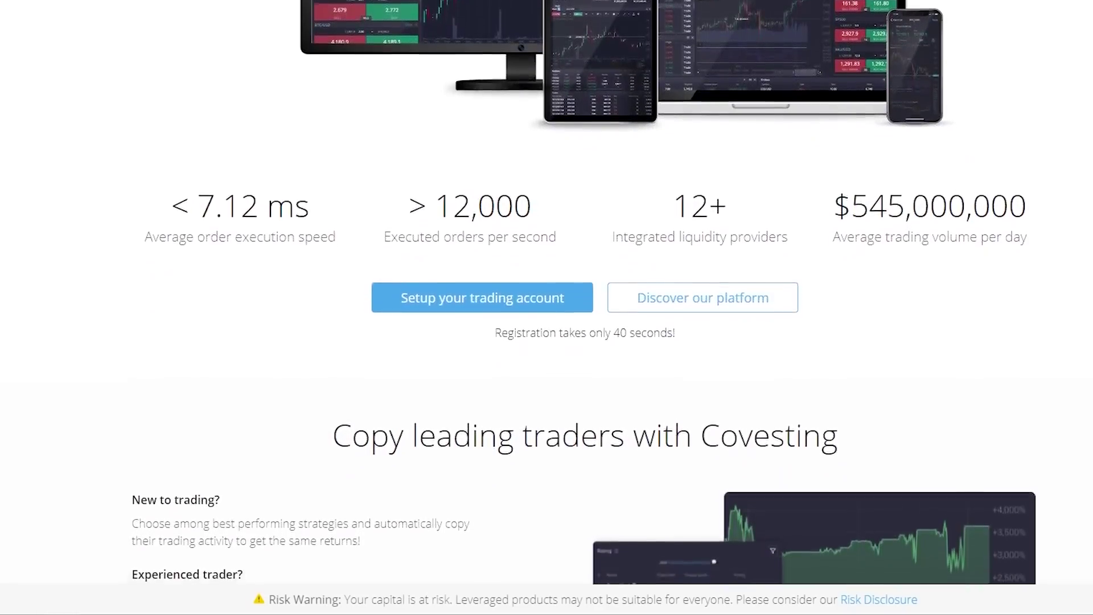
scroll(546, 307, "down", 2)
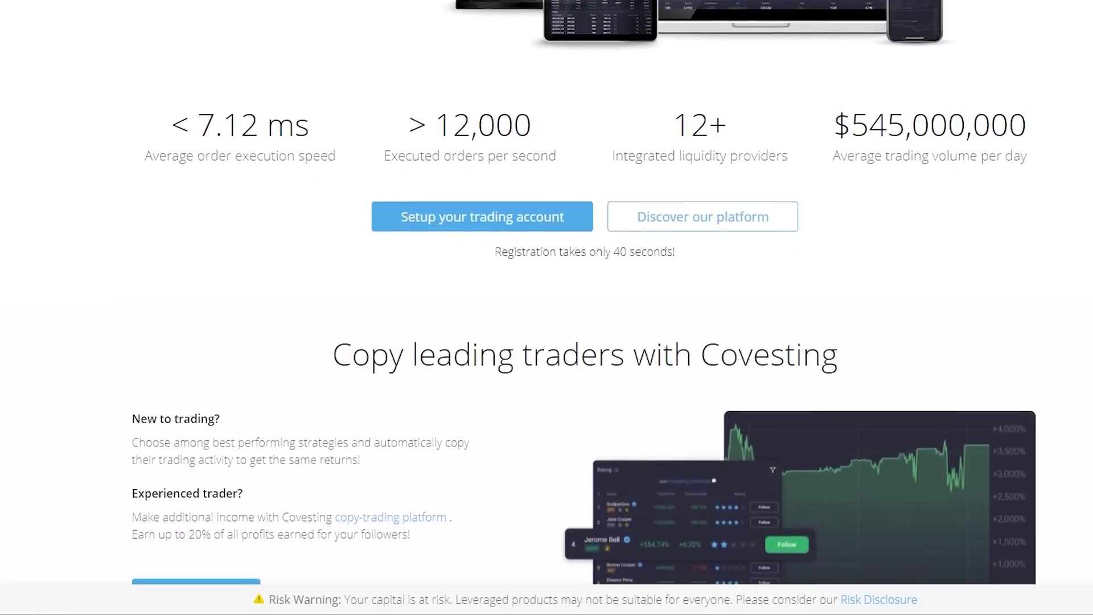
scroll(547, 307, "down", 2)
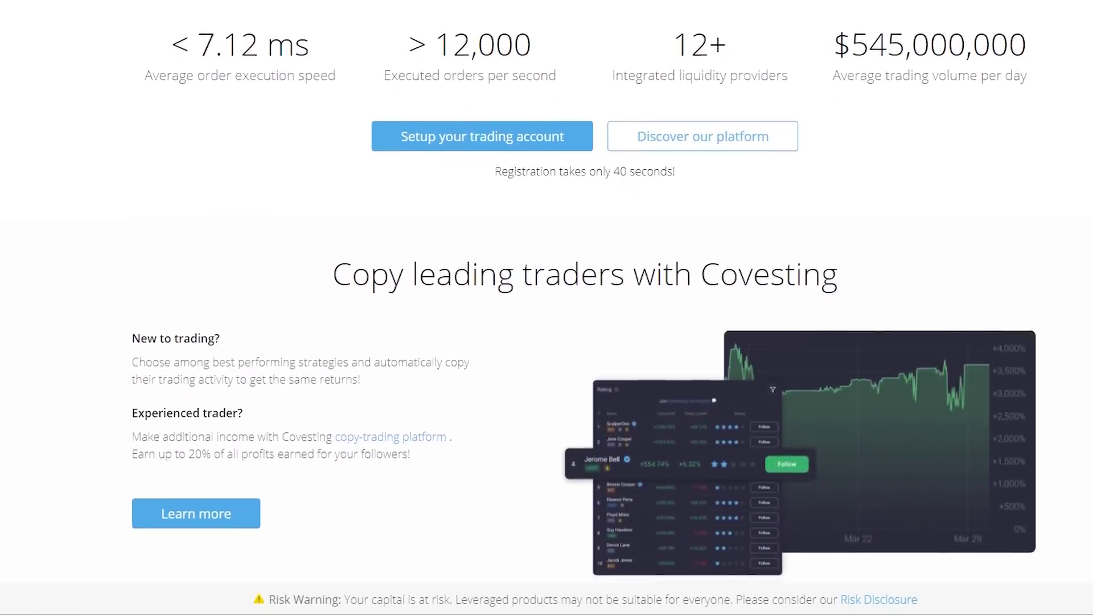
scroll(546, 307, "down", 2)
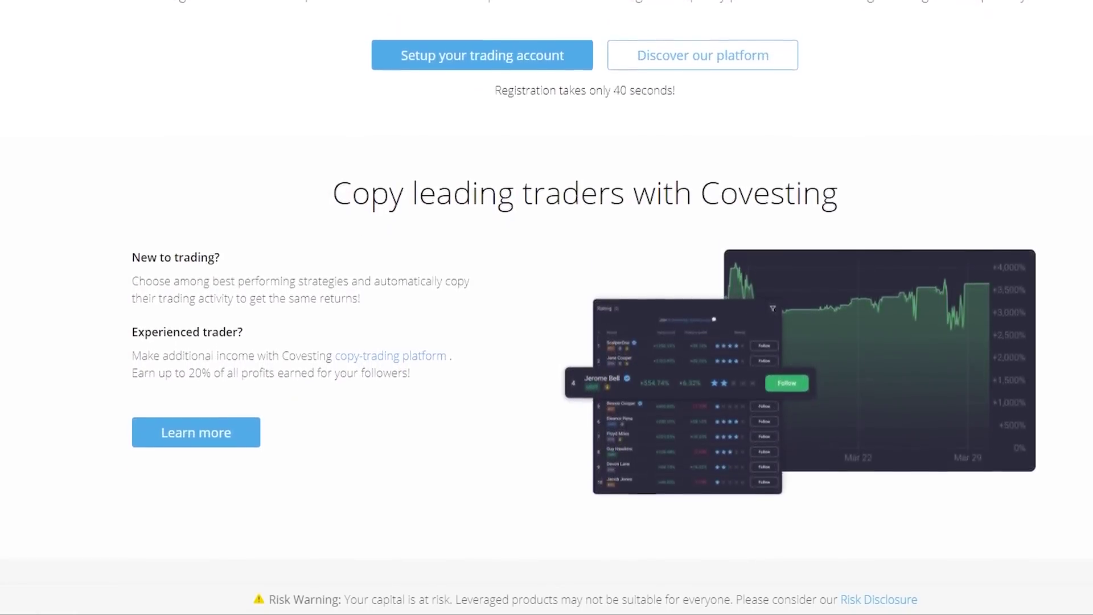
scroll(546, 308, "down", 2)
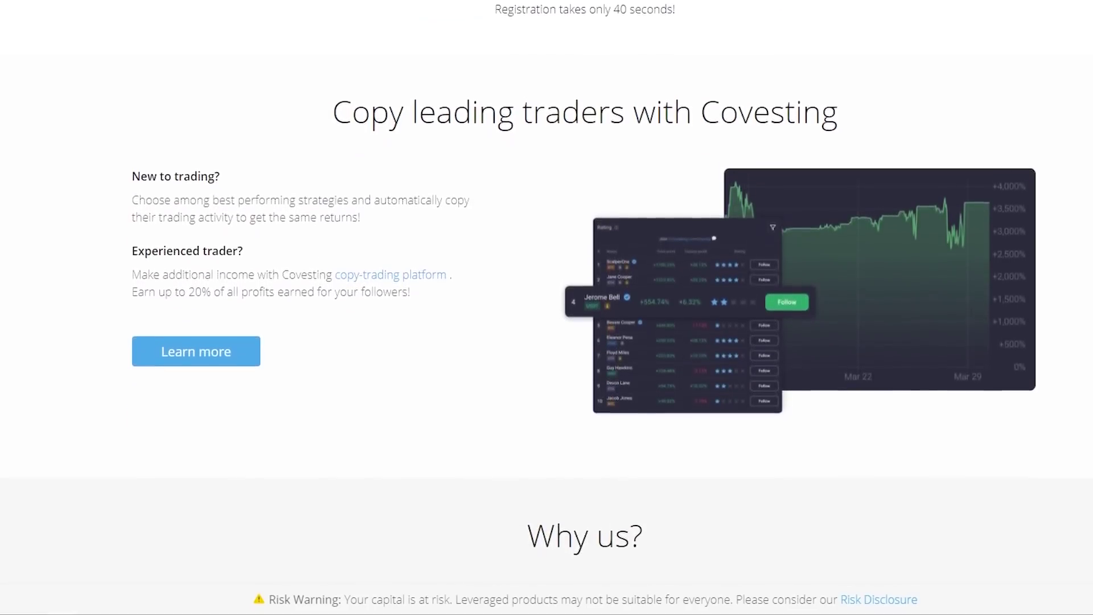
scroll(546, 308, "down", 2)
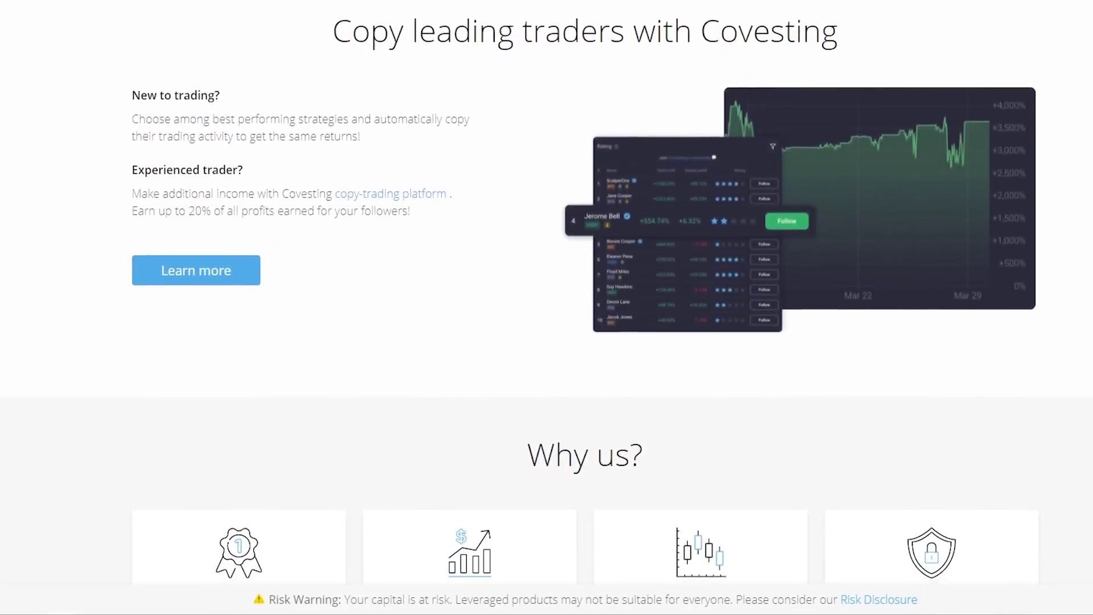
scroll(546, 307, "down", 2)
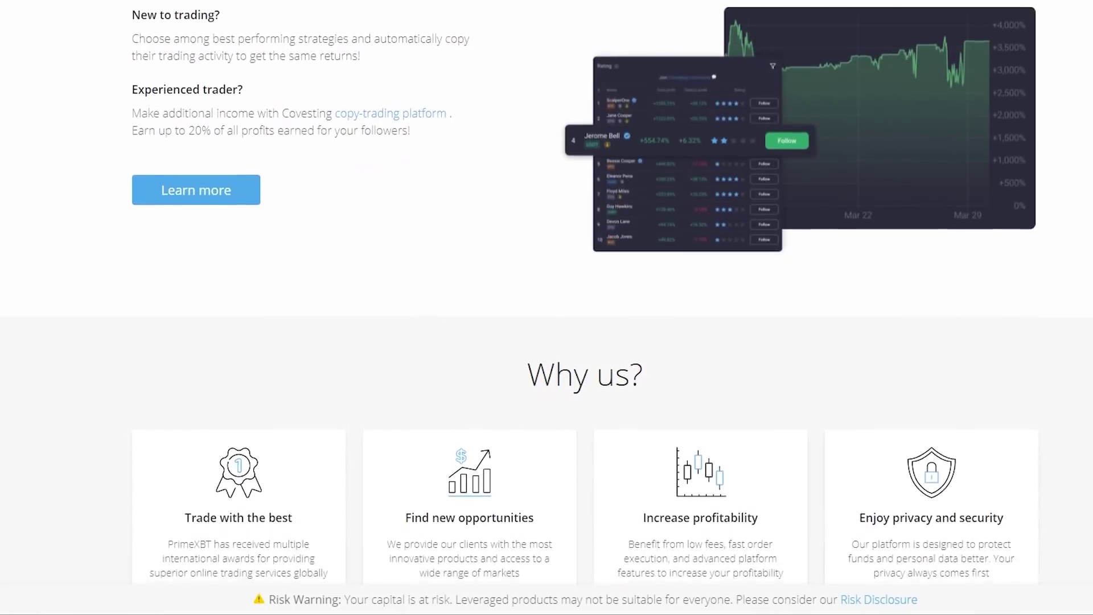
scroll(547, 307, "down", 2)
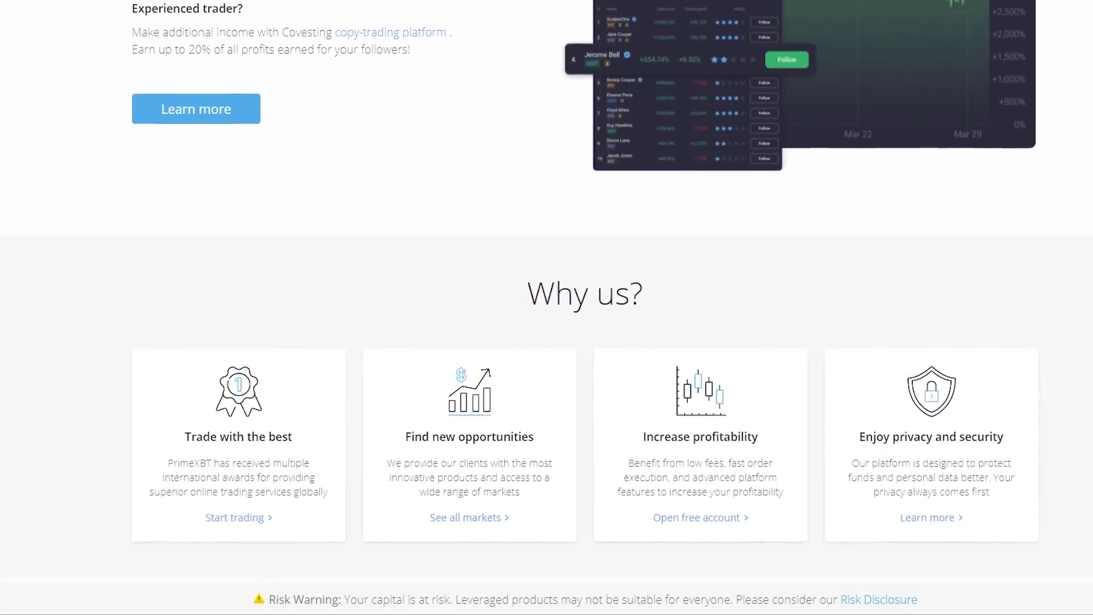
scroll(547, 307, "down", 2)
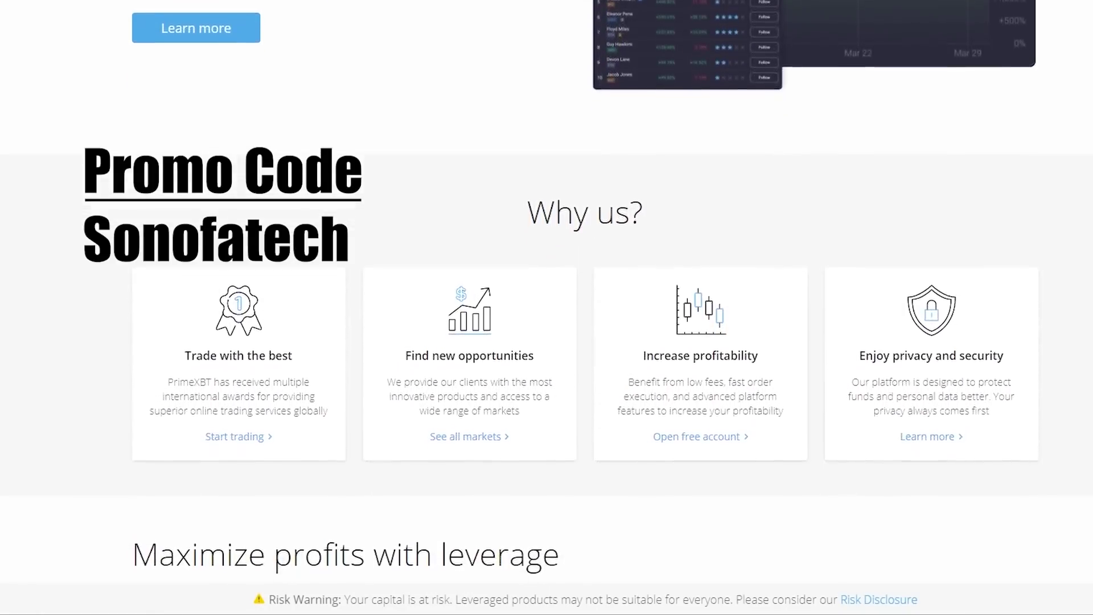
scroll(547, 308, "down", 2)
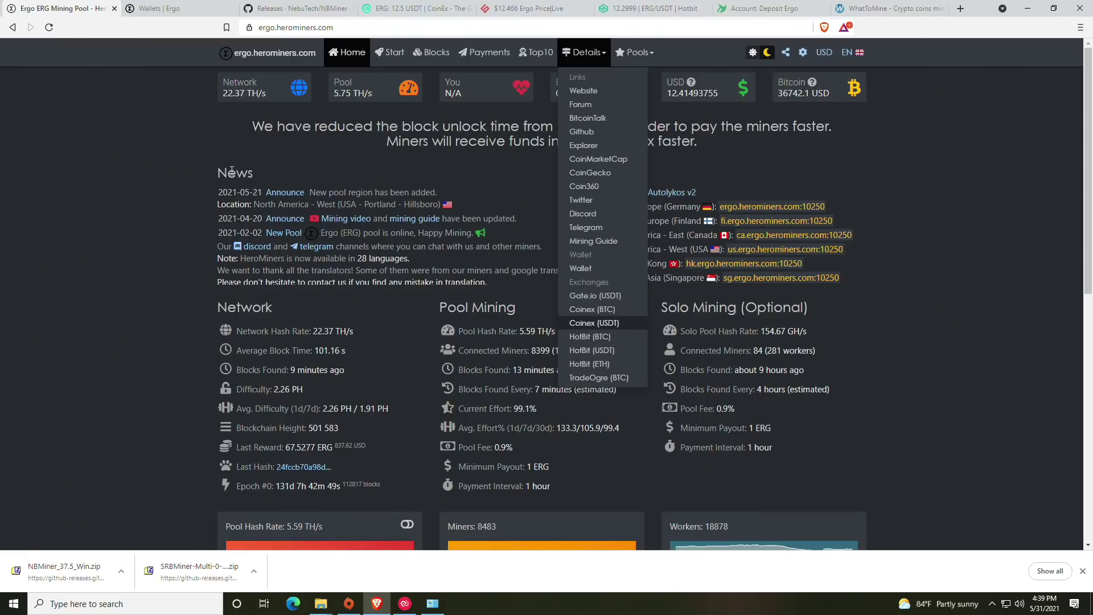
Dismiss the browser's download bar and bring up the Ergo pool's detail links, including the listed exchanges
left_click(1083, 572)
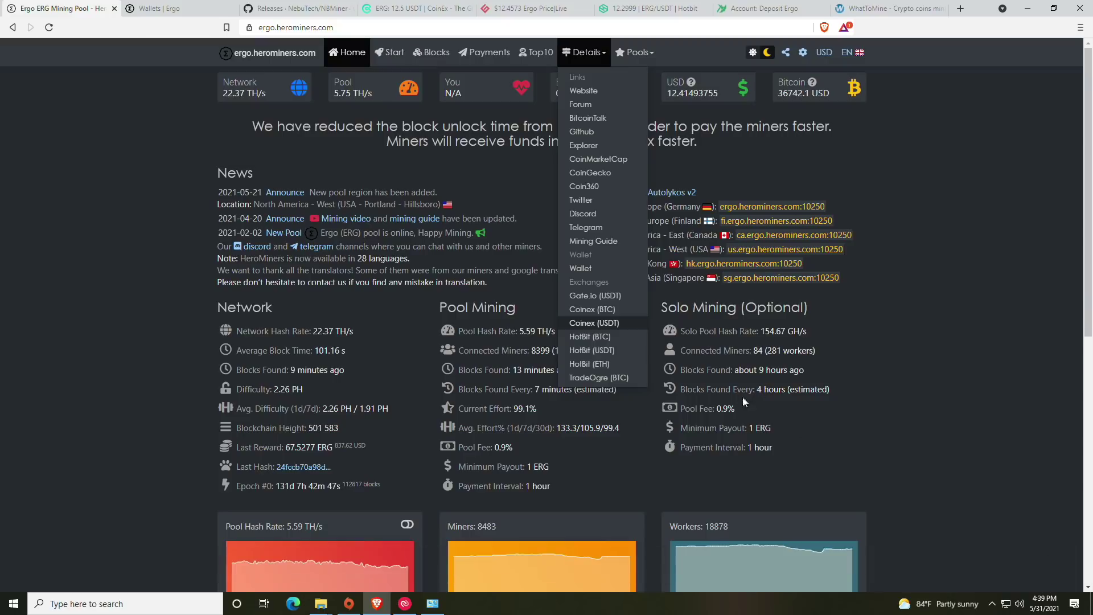
left_click(177, 169)
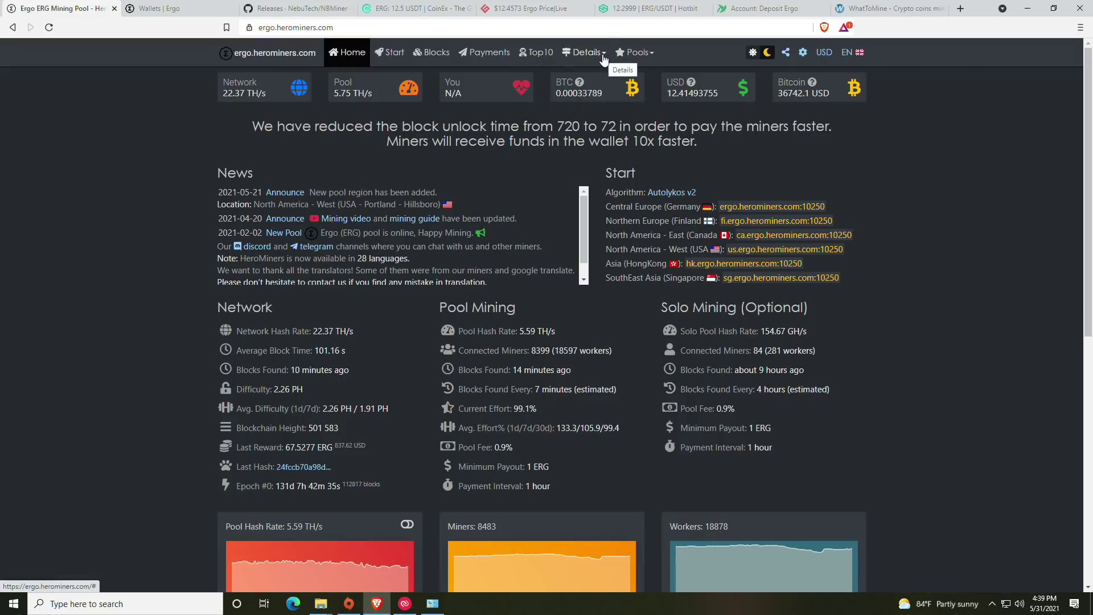
left_click(604, 60)
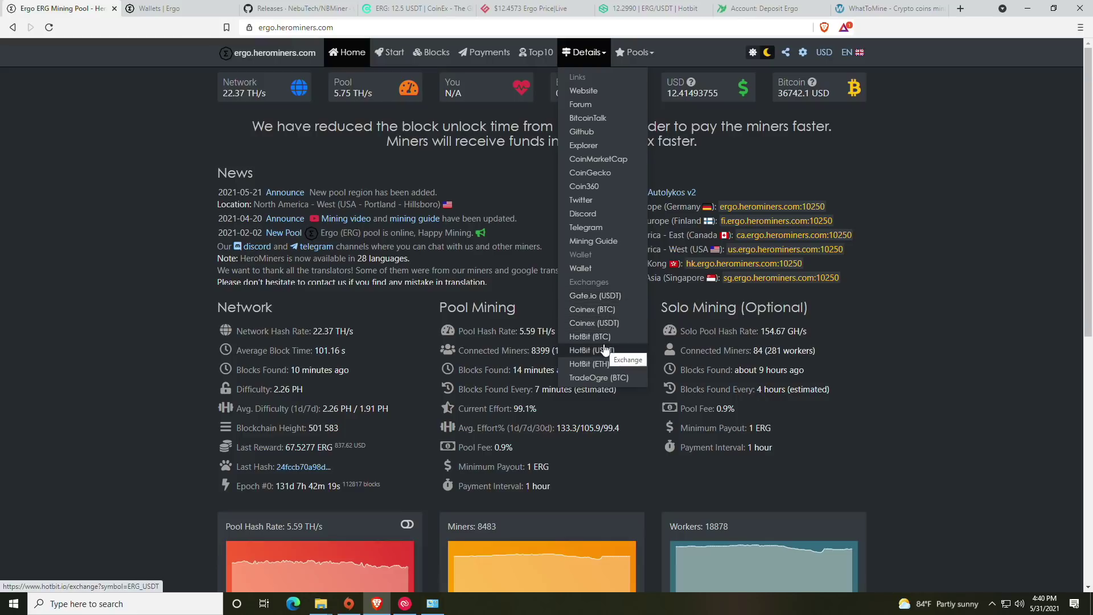
Look through the ERG/USDT markets on the CoinEx, Gate.io and Hotbit exchanges
left_click(412, 11)
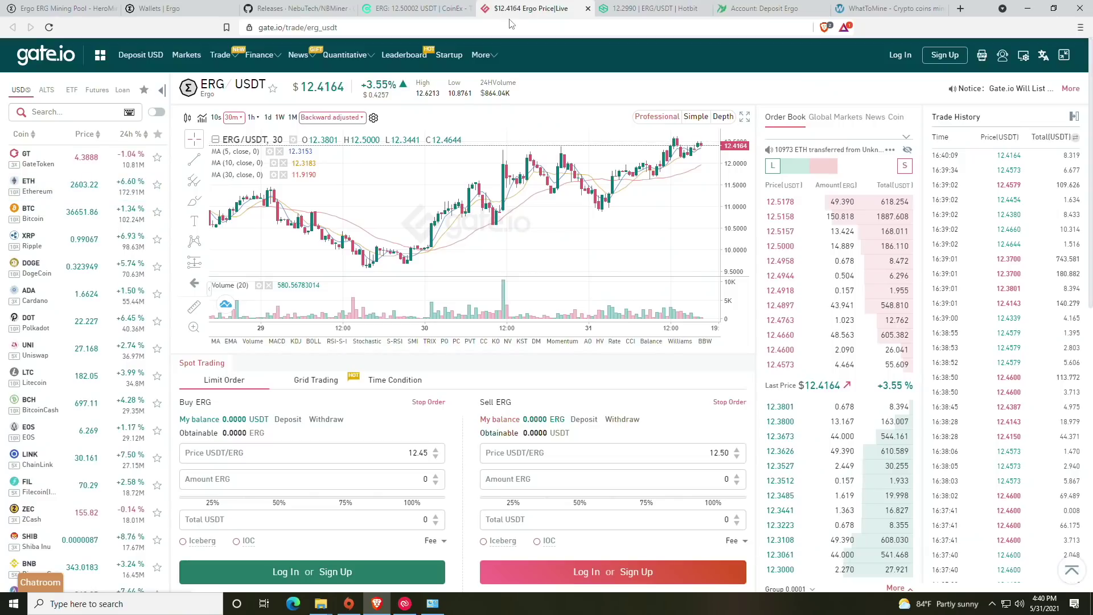
left_click(612, 9)
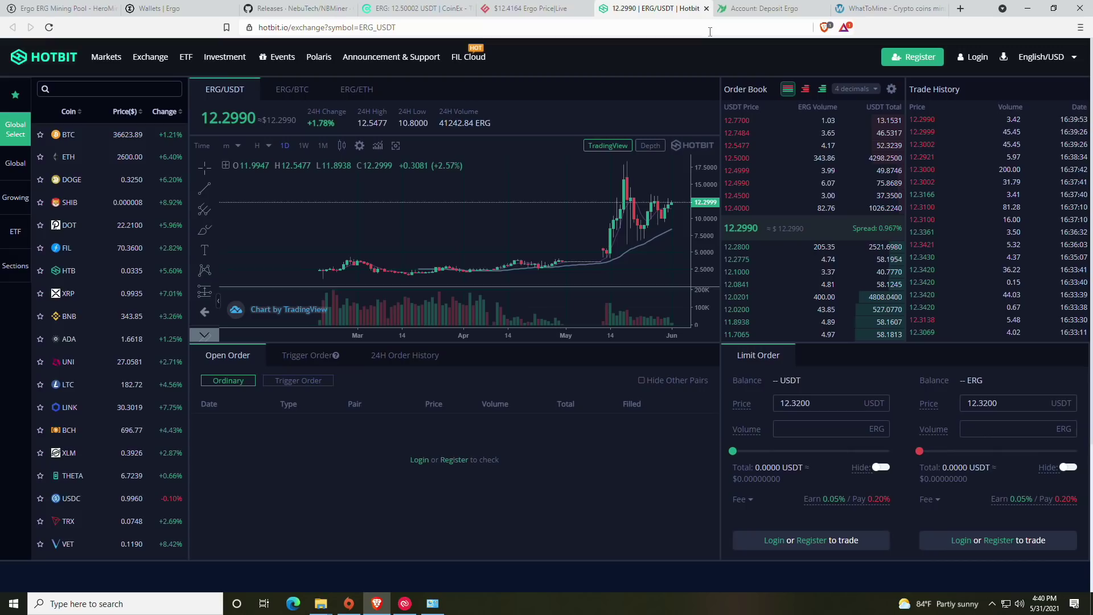
left_click(753, 11)
left_click(649, 10)
left_click(417, 8)
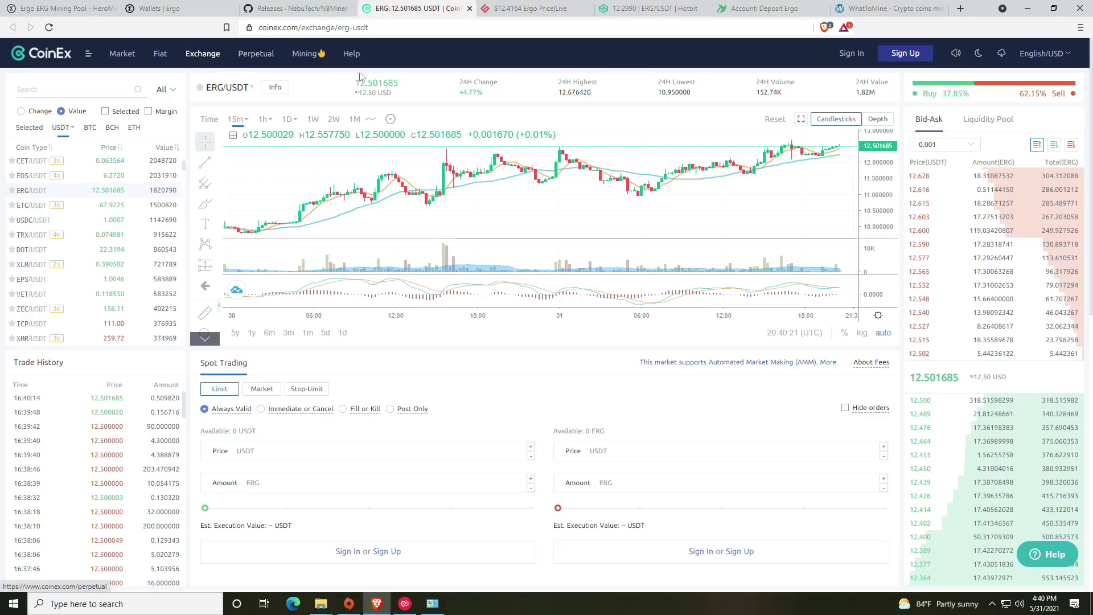
left_click(495, 5)
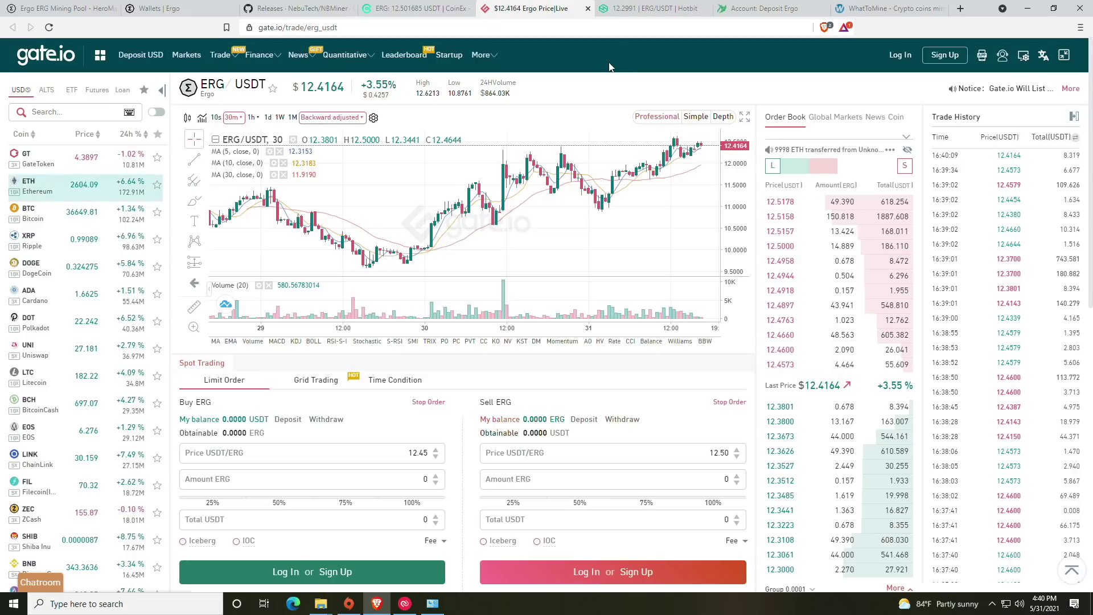
Select the Ergo deposit address in the TradeOgre account, and view the popular wallets on the Ergo platform site
left_click(757, 8)
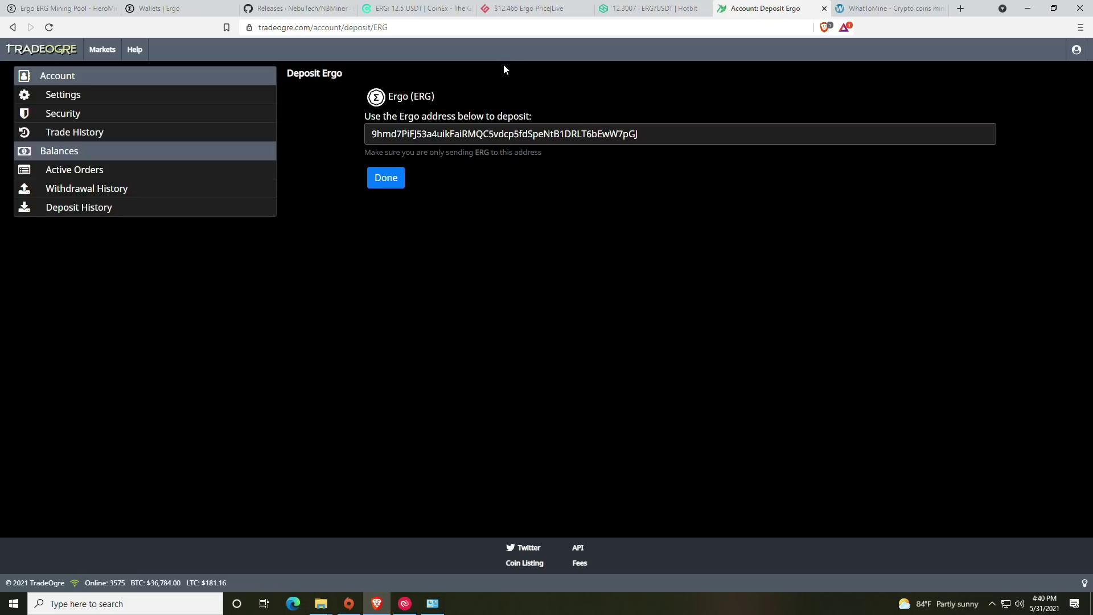
left_click(519, 130)
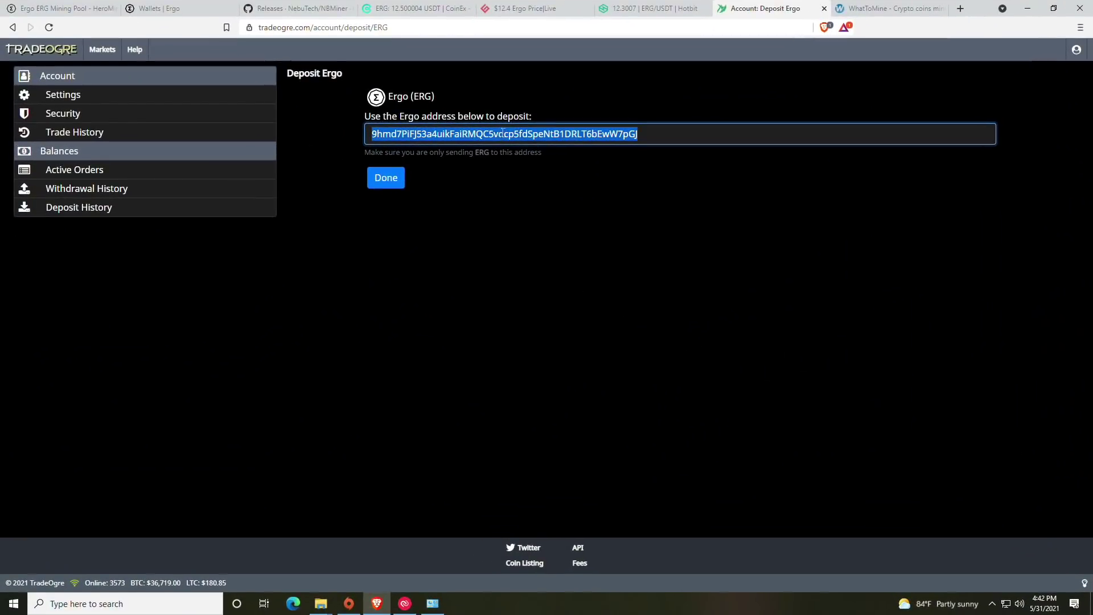
left_click(159, 8)
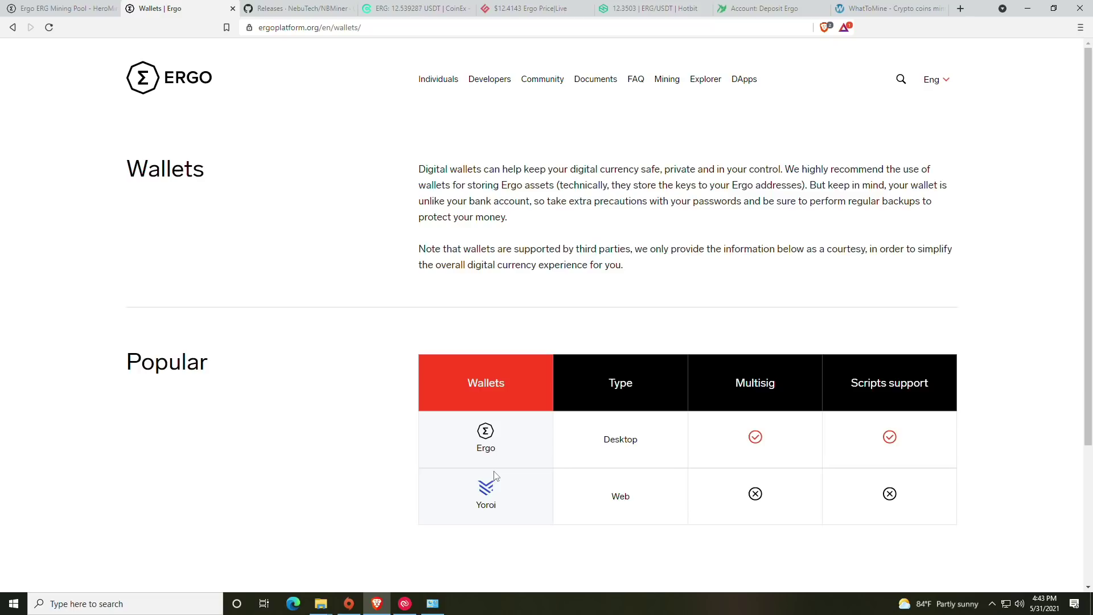
Download NBMiner_37.5_Win.zip from the NBMiner GitHub releases page into the Downloads folder
left_click(310, 9)
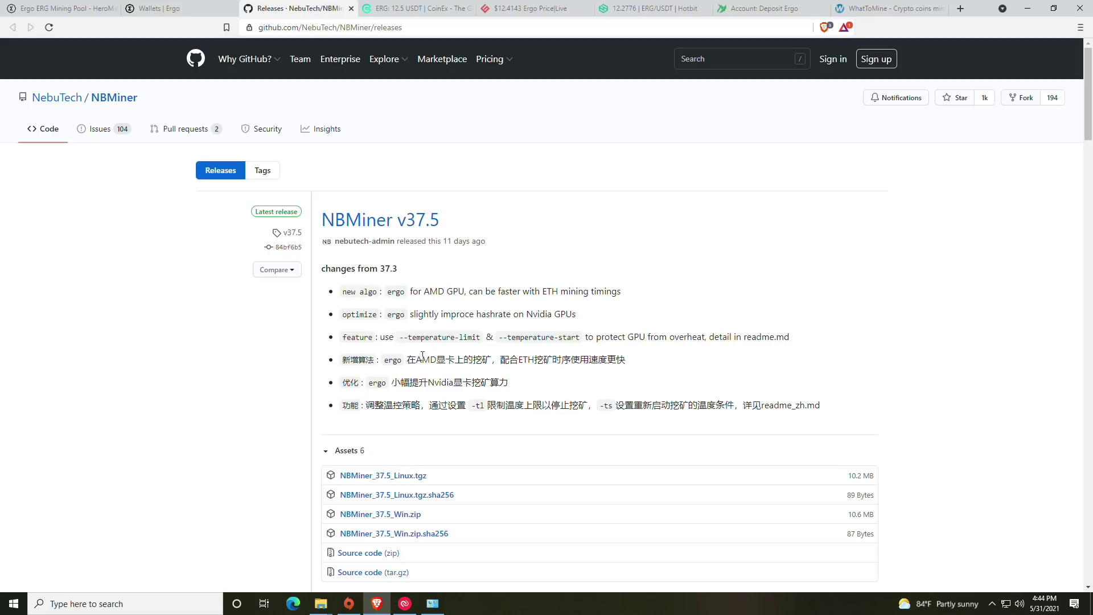
scroll(428, 272, "down", 2)
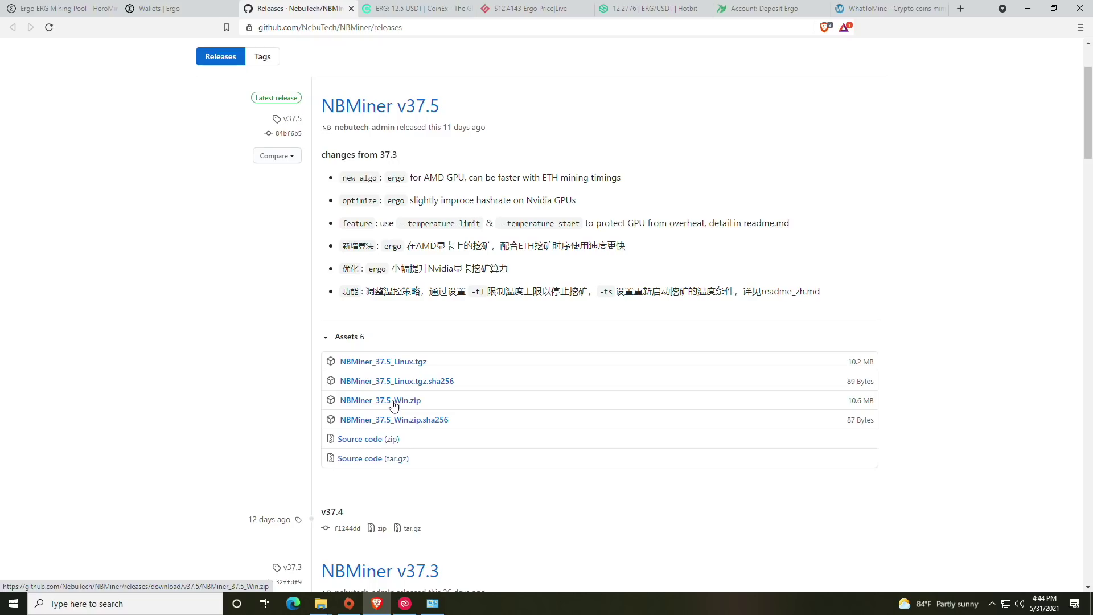
left_click(382, 401)
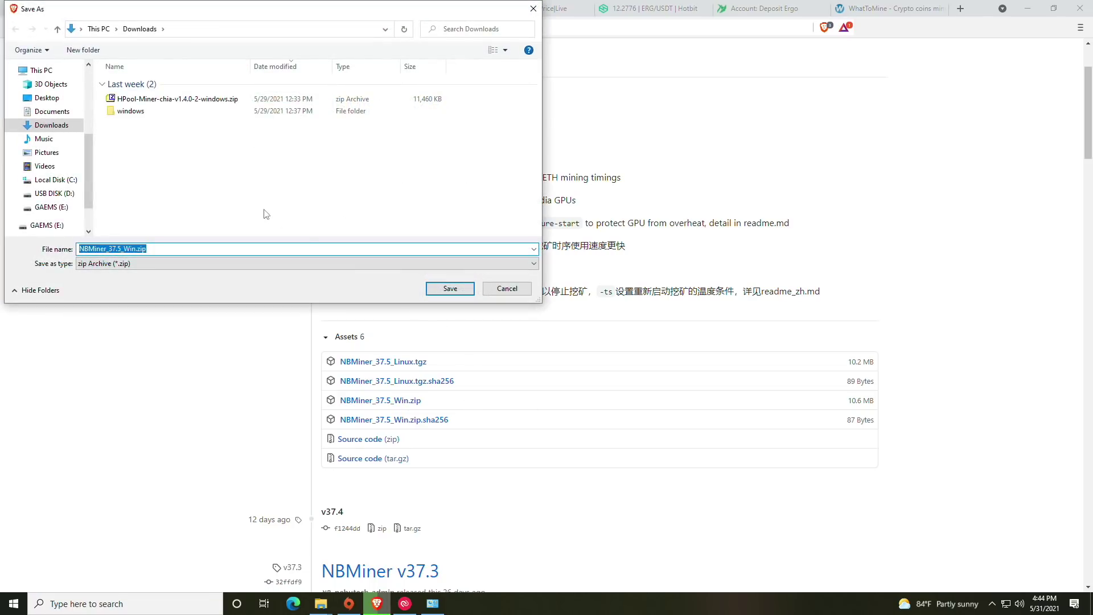
left_click(458, 290)
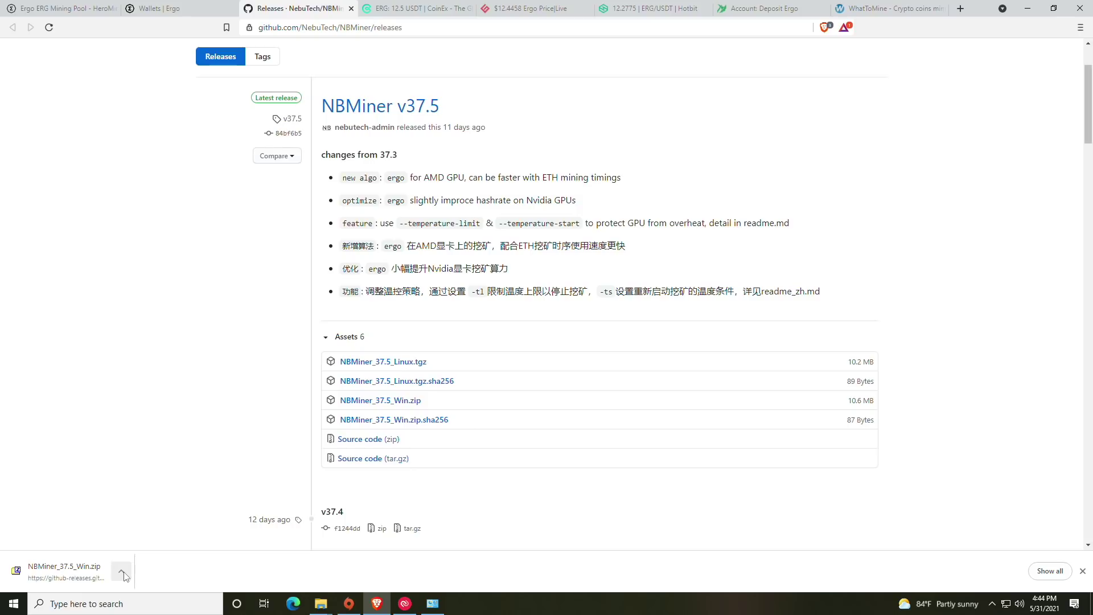
Extract NBMiner_37.5_Win.zip into the Downloads folder with 7-Zip and open the extracted NBMiner_Win folder
left_click(123, 572)
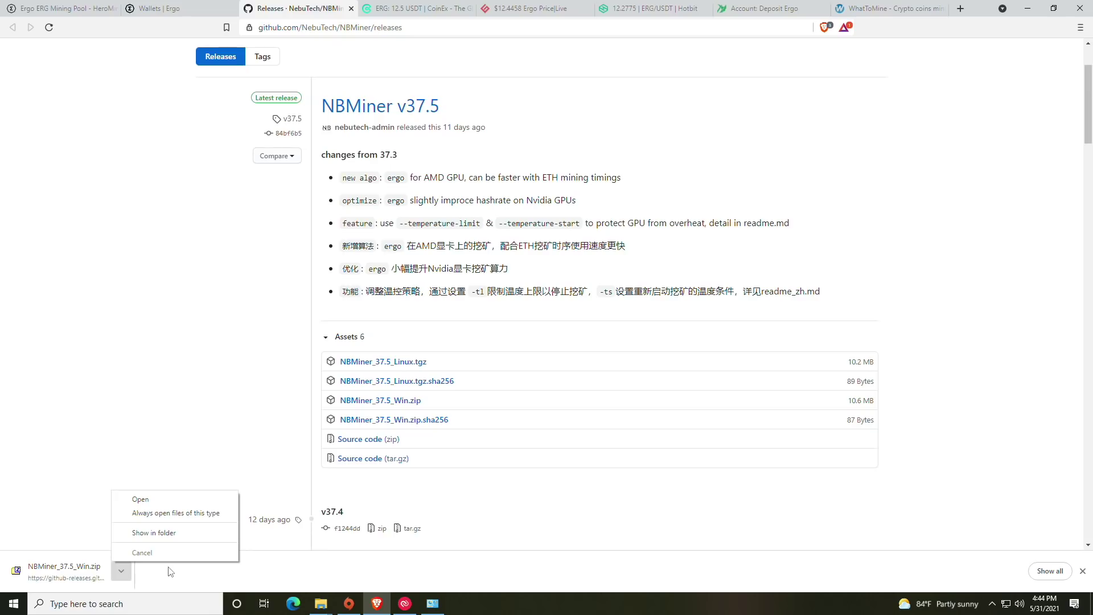
left_click(147, 534)
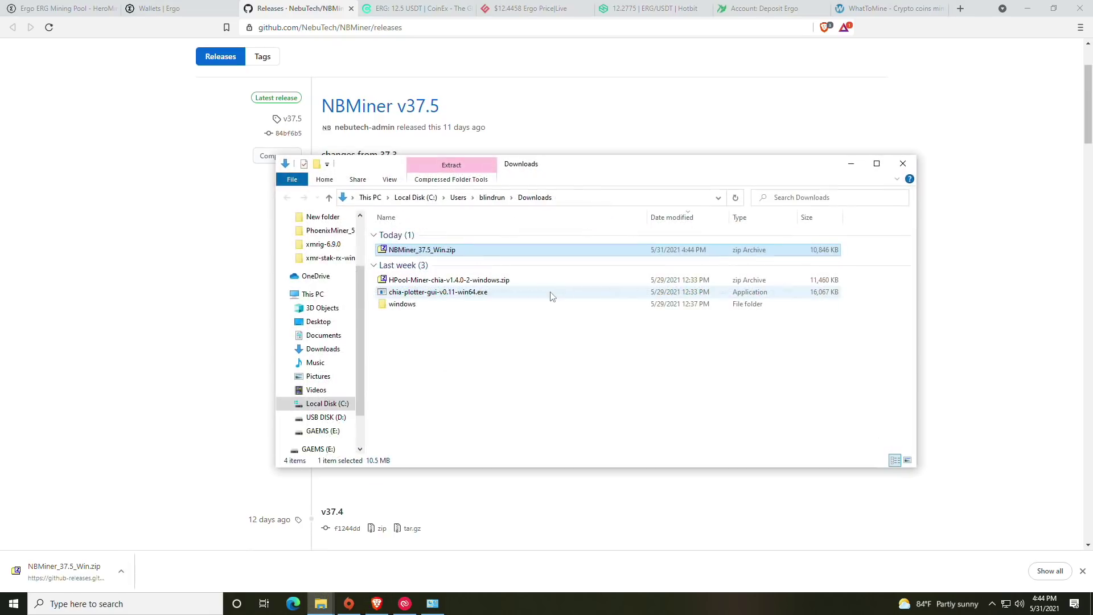
left_click_drag(568, 159, 511, 145)
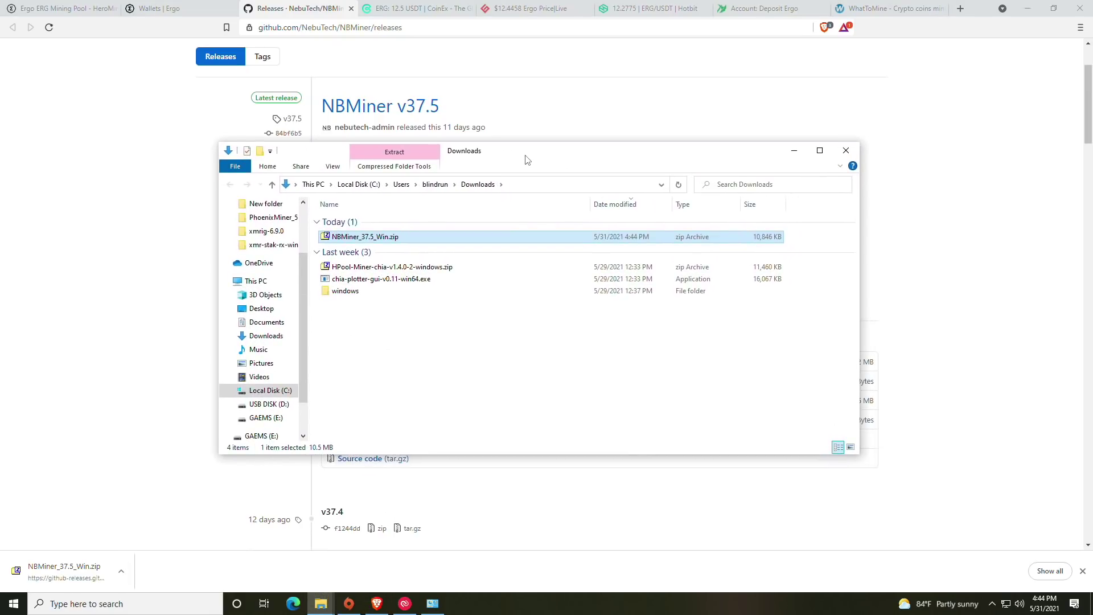
right_click(380, 238)
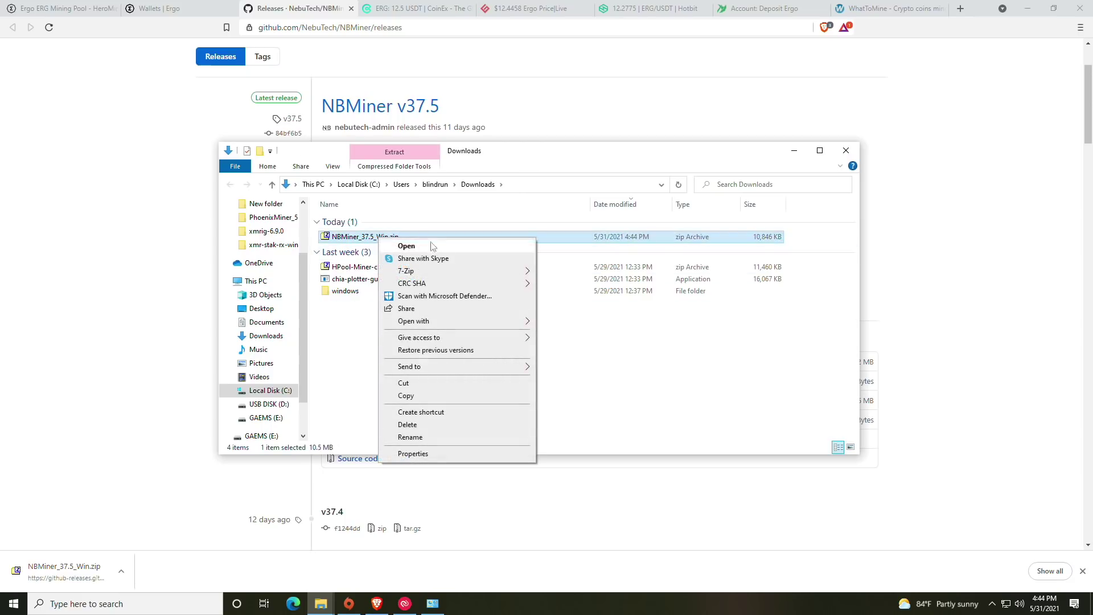
mouse_move(428, 274)
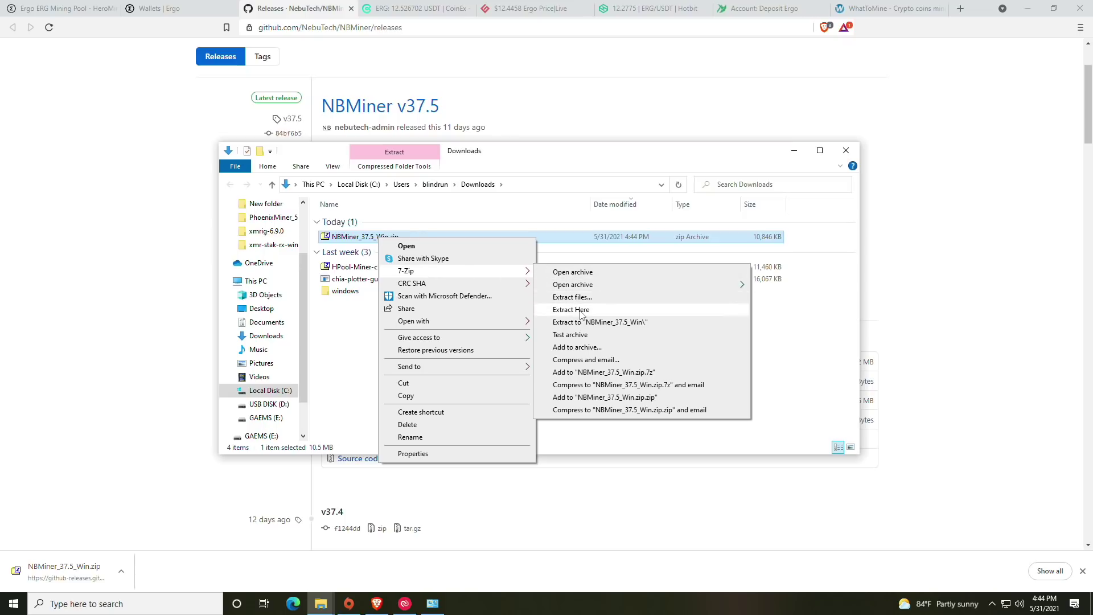
left_click(582, 314)
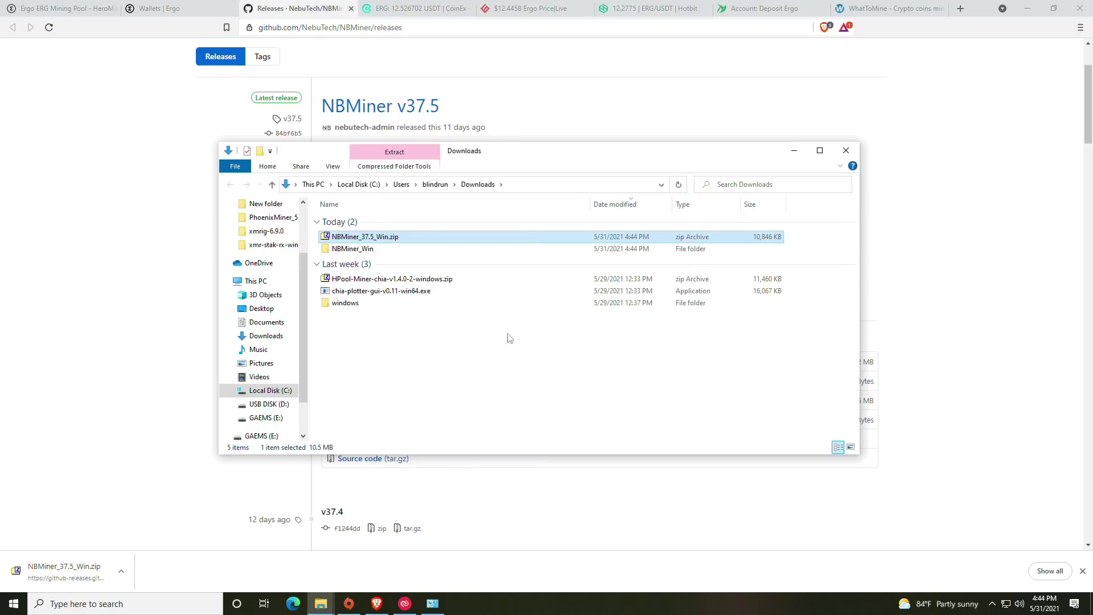
left_click(364, 250)
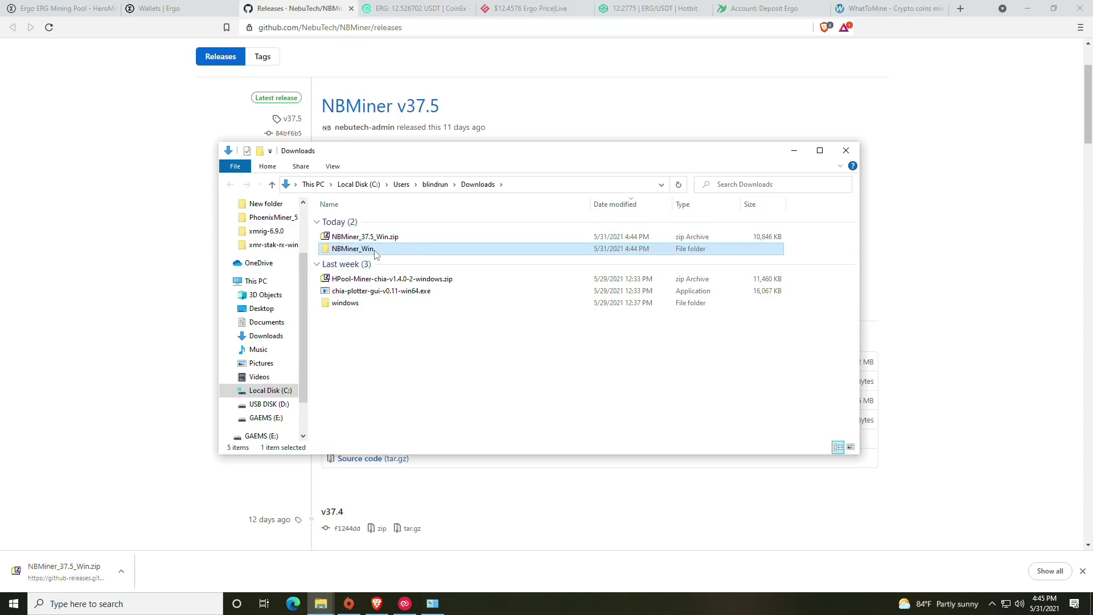
double_click(364, 249)
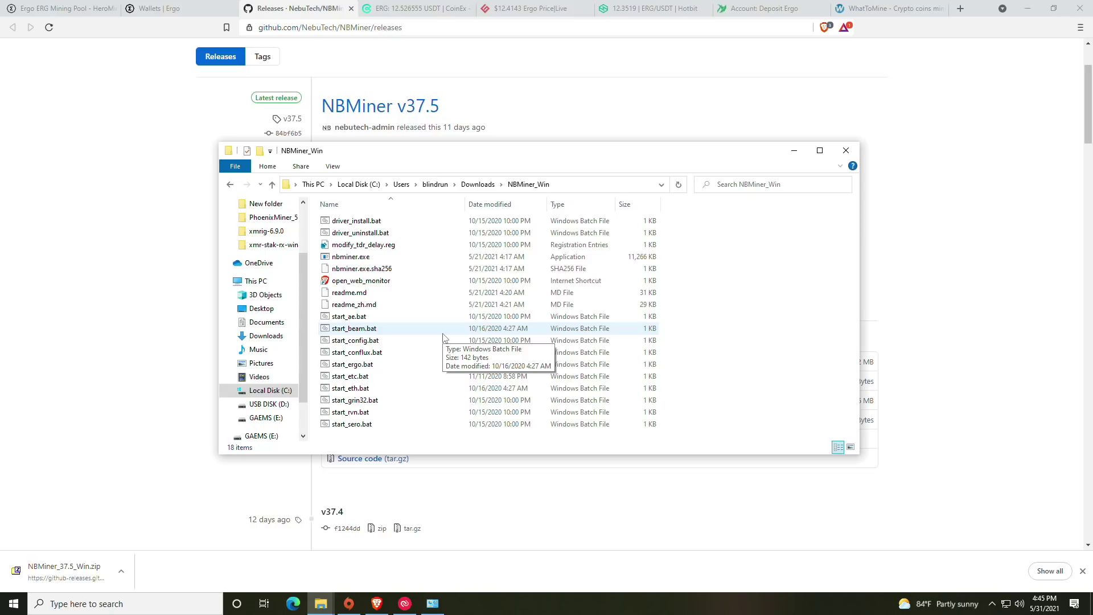
Check the Virus & threat protection settings in Windows Security, from Real-time protection down to Exclusions
key("super+s")
type("win")
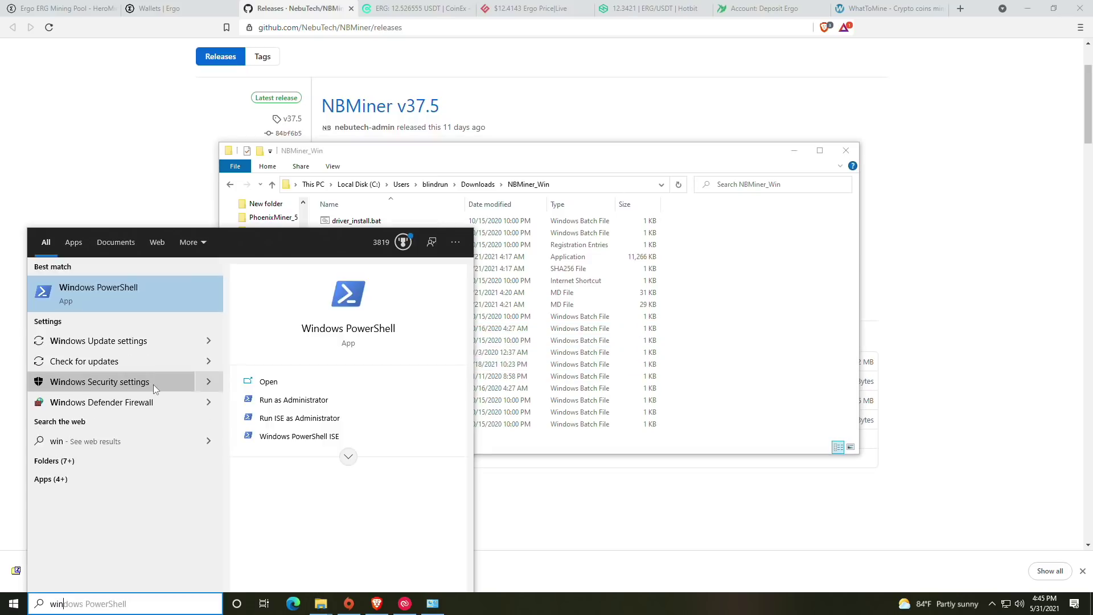
type("dow sec")
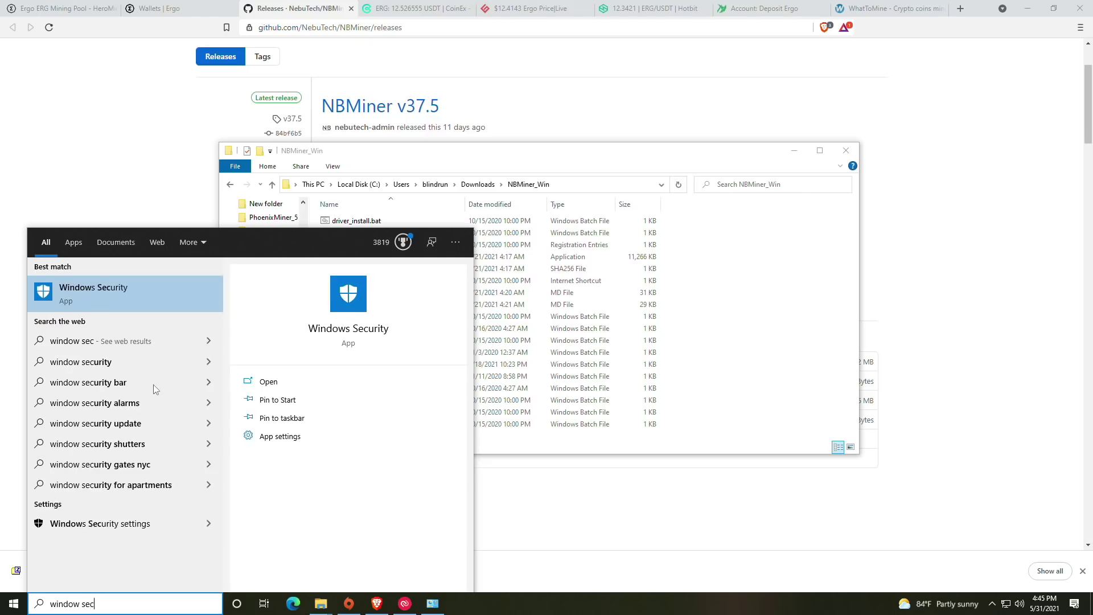
key("Return")
left_click(344, 237)
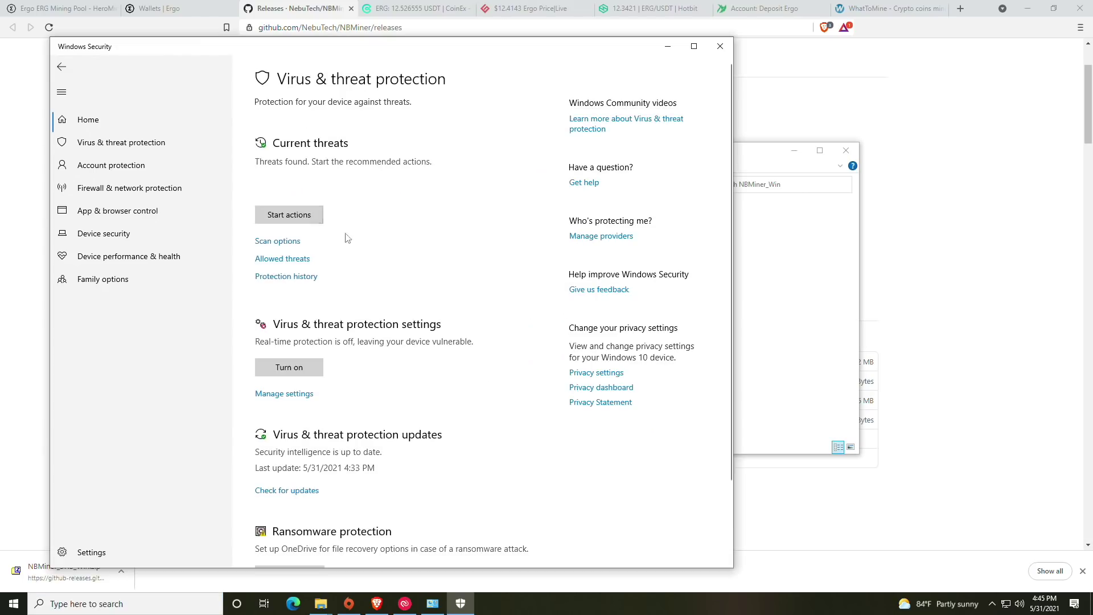
scroll(348, 273, "down", 2)
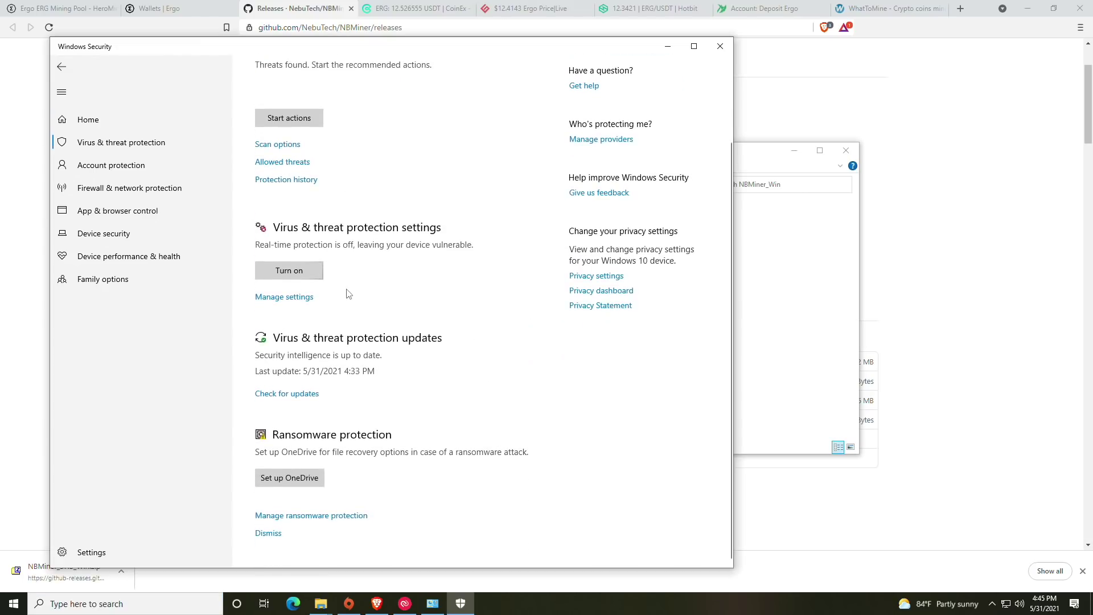
left_click(300, 298)
scroll(360, 305, "down", 1)
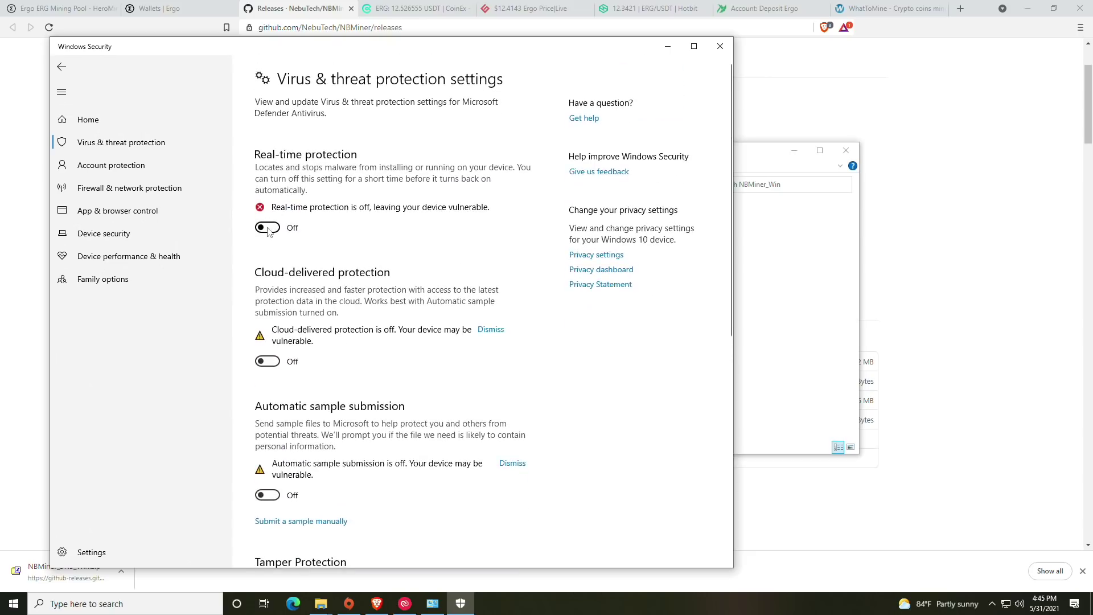
scroll(298, 333, "down", 5)
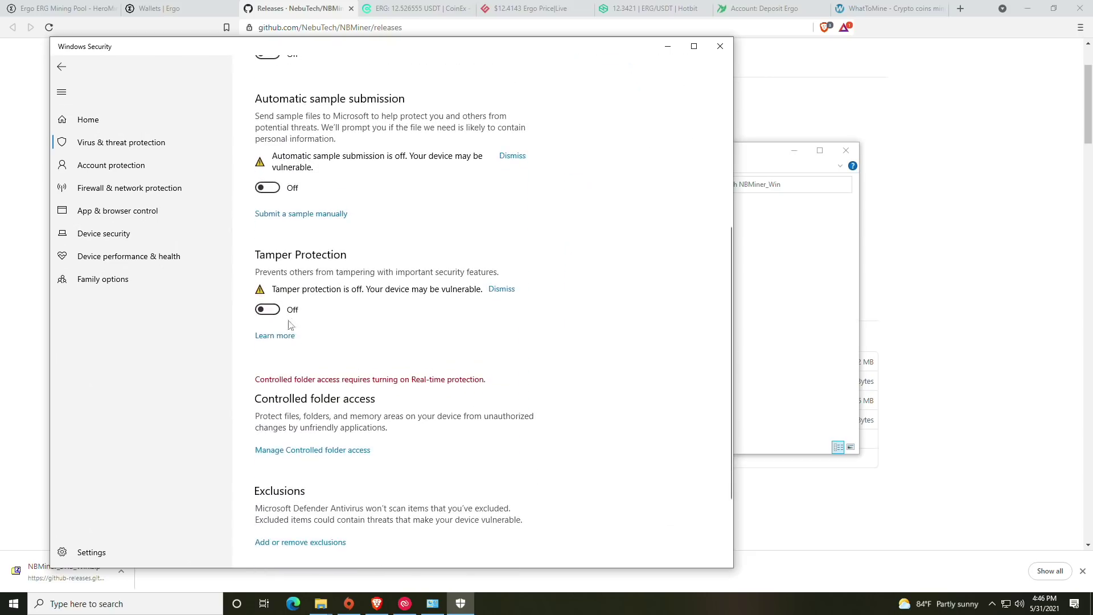
left_click(720, 47)
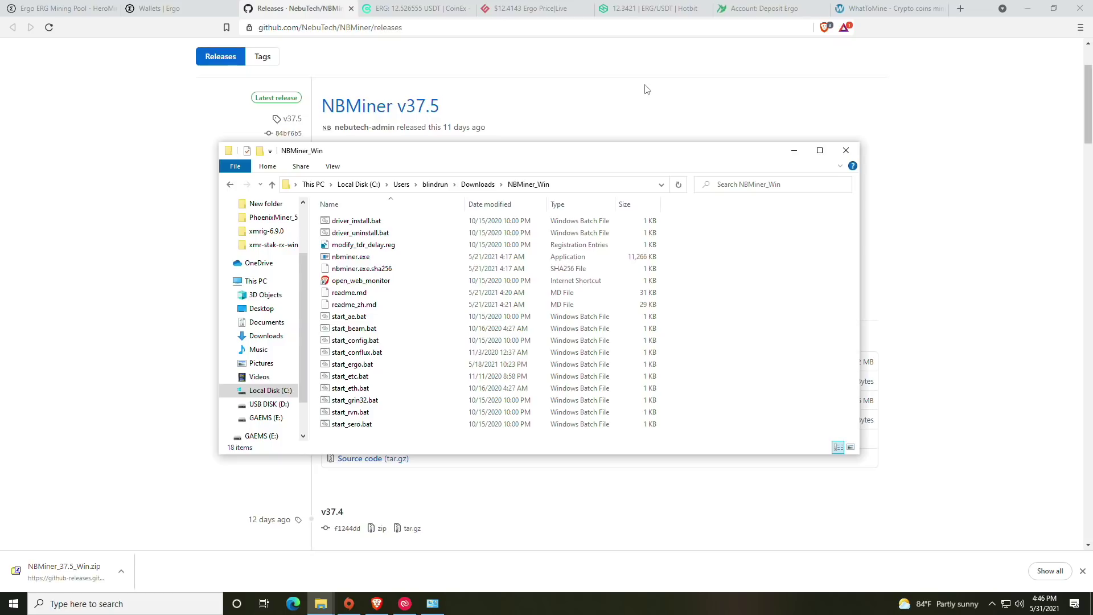
Open start_ergo.bat from the NBMiner_Win folder for editing in Notepad and locate its pool server address
left_click_drag(435, 158, 418, 158)
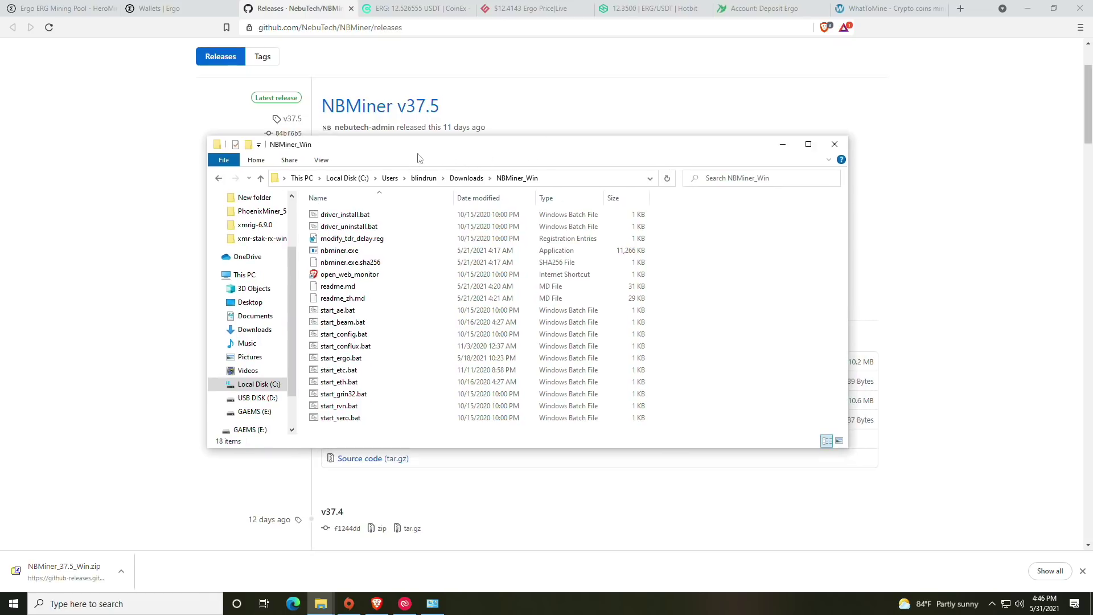
right_click(343, 361)
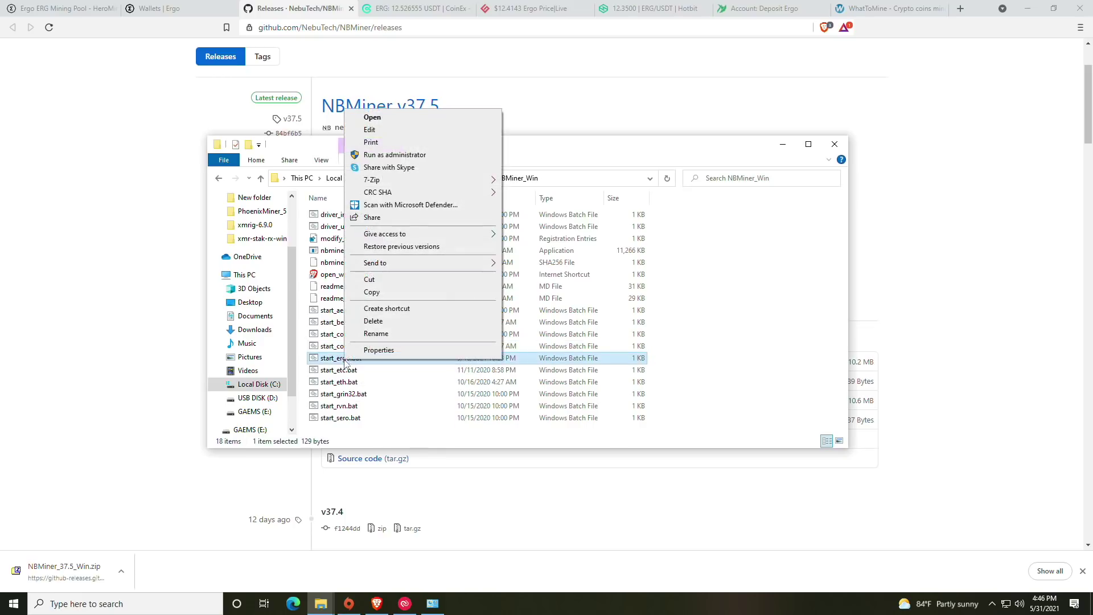
left_click(382, 129)
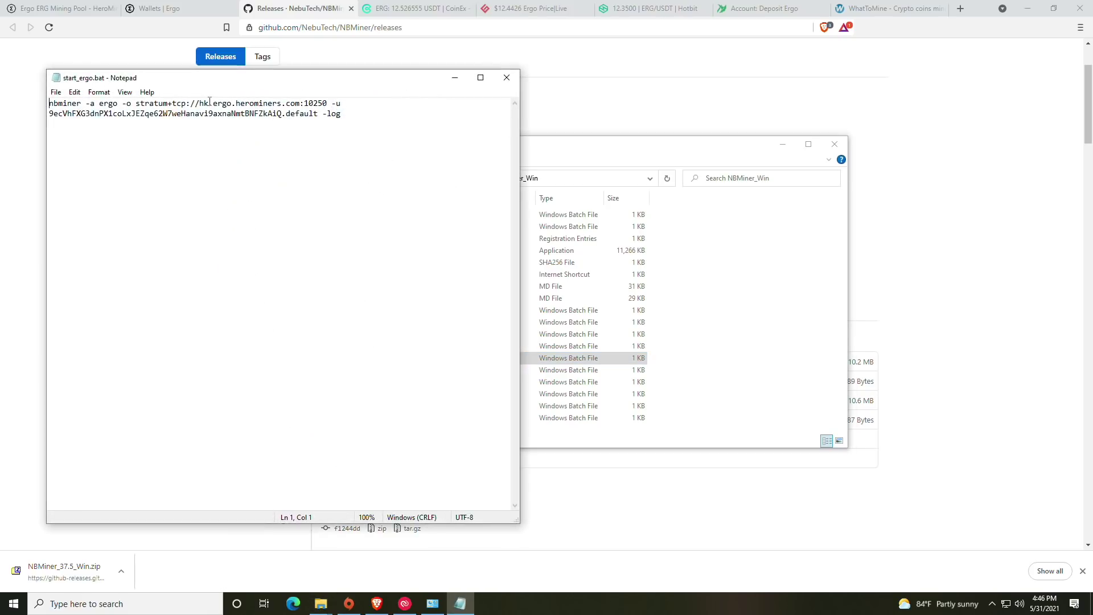
left_click_drag(199, 104, 295, 104)
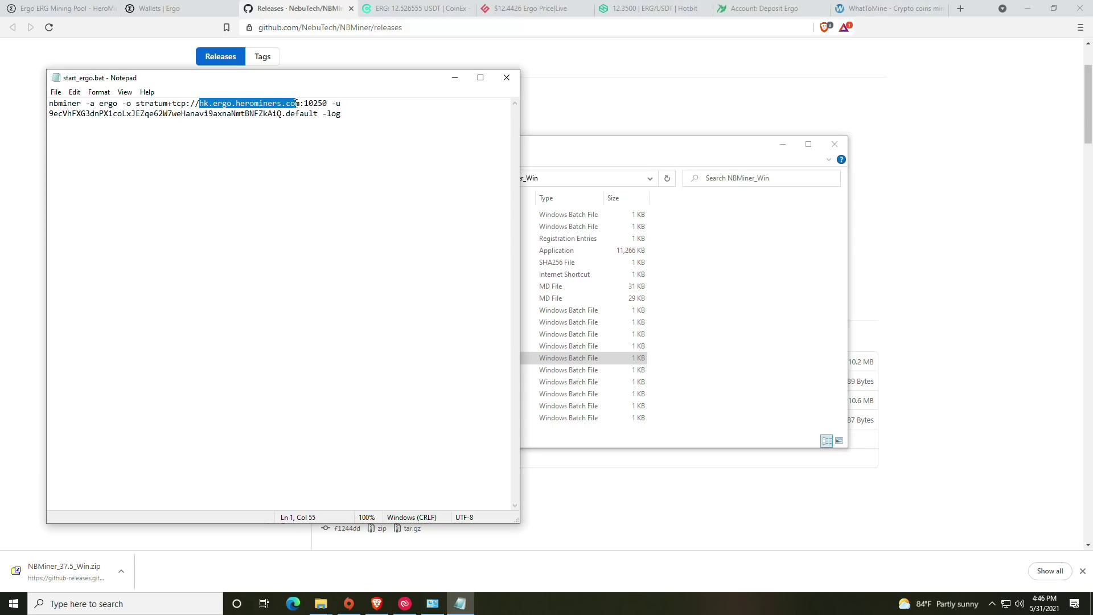
left_click(232, 103)
Replace the pool server and port in start_ergo.bat with us.ergo.herominers.com:10250, copied from the HeroMiners Ergo page
left_click(52, 9)
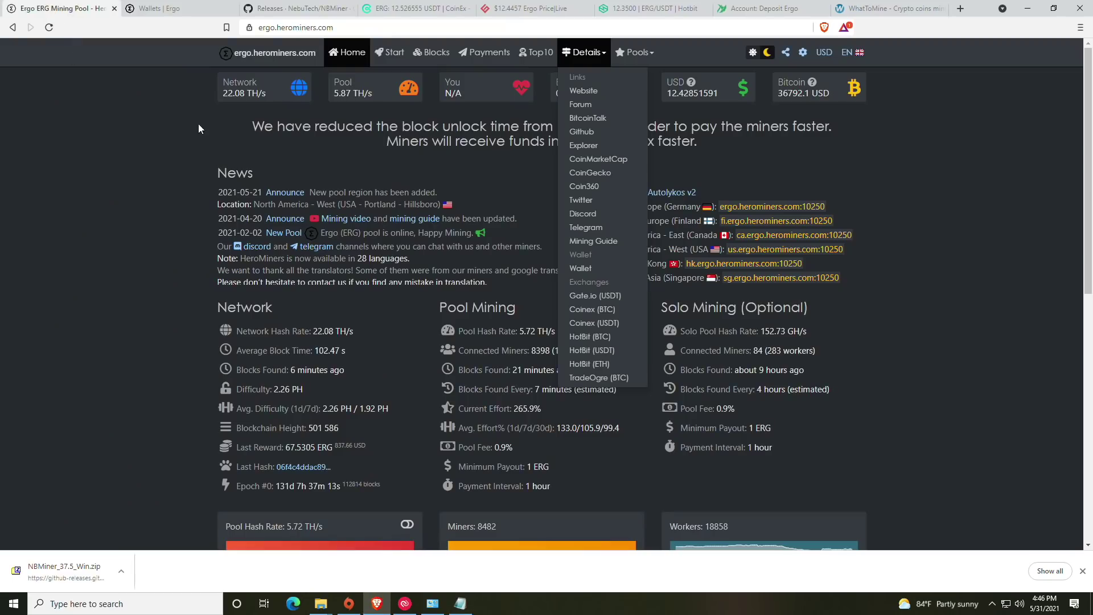
left_click(895, 190)
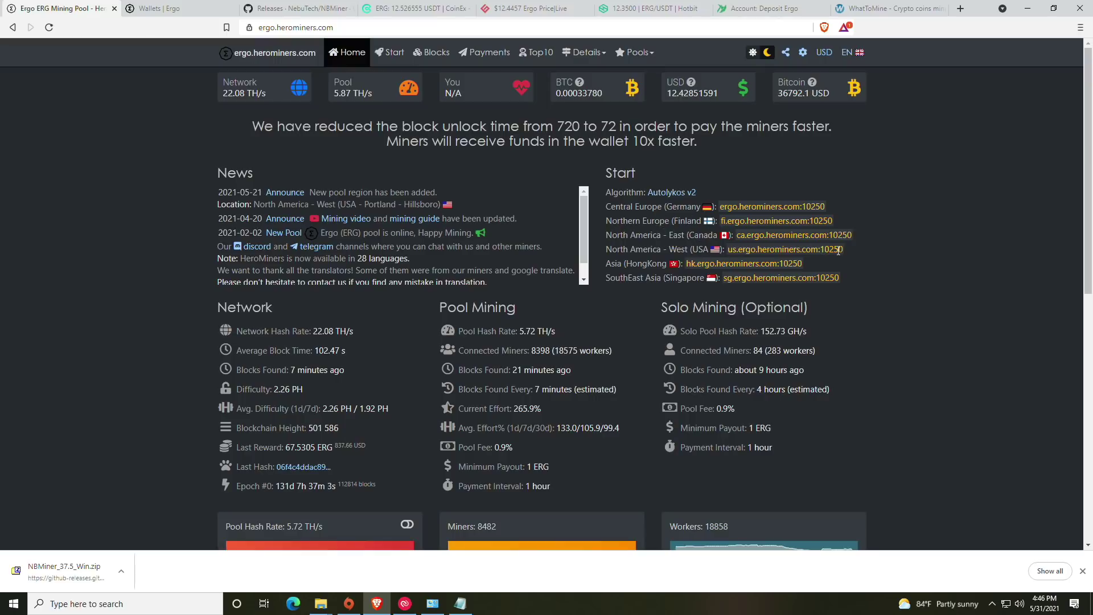
left_click_drag(843, 251, 728, 250)
key("ctrl+c")
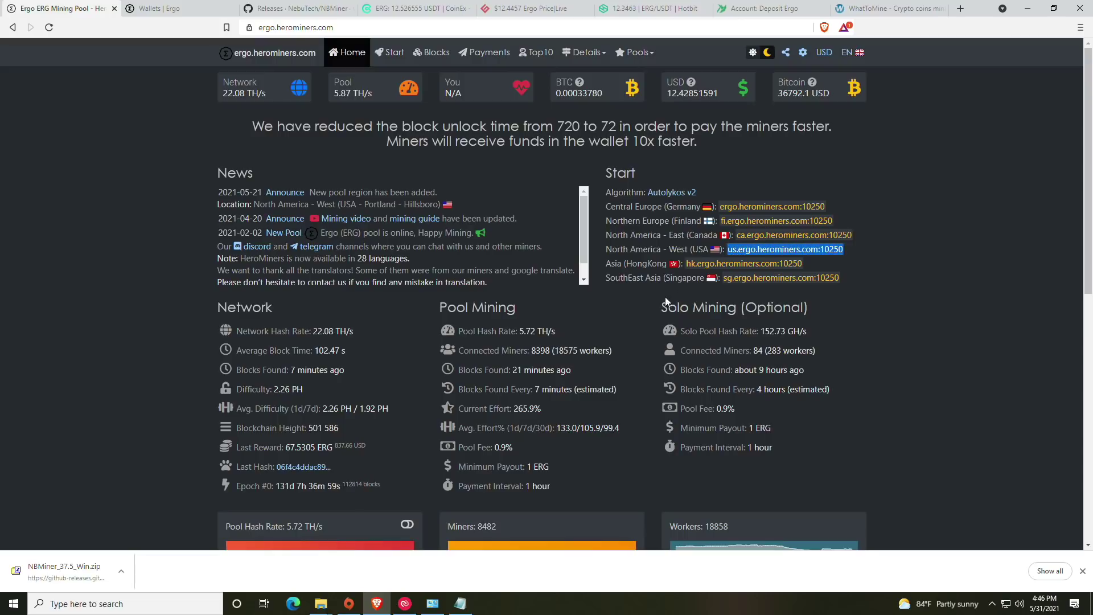
left_click(464, 608)
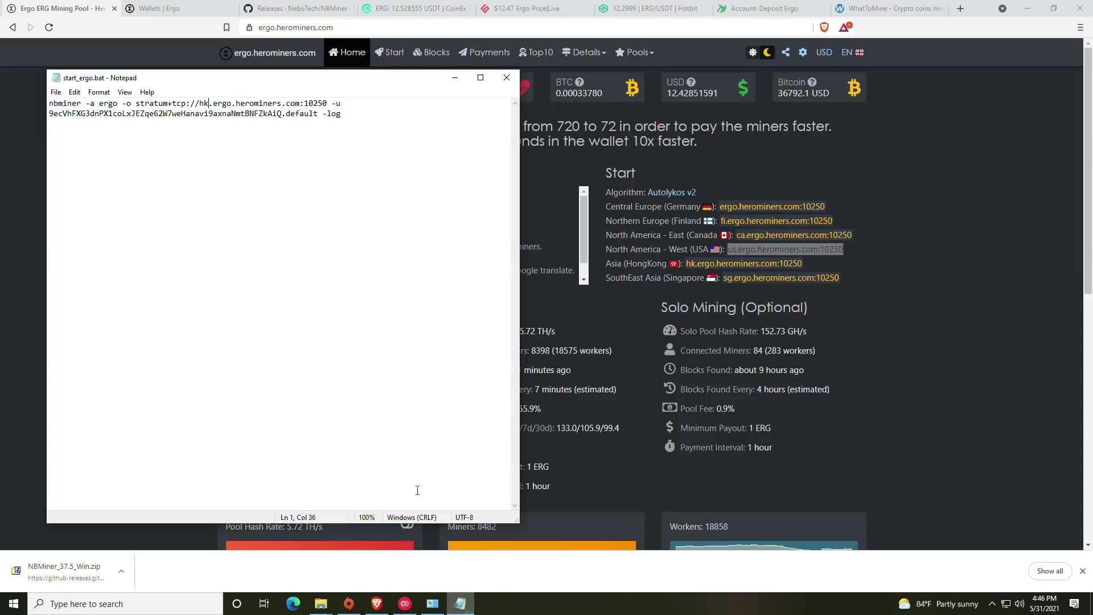
left_click_drag(327, 103, 199, 104)
key("ctrl+v")
Search the TradeOgre balances for "erg", open the Ergo deposit page and copy the deposit address
left_click_drag(282, 114, 50, 117)
left_click(113, 114)
left_click(762, 8)
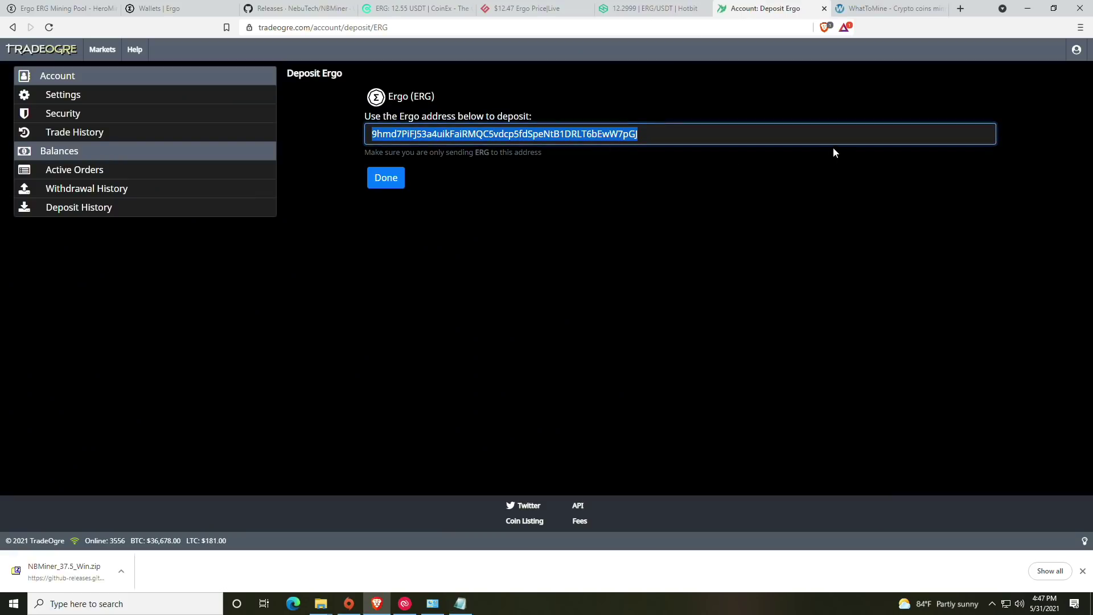
left_click(65, 152)
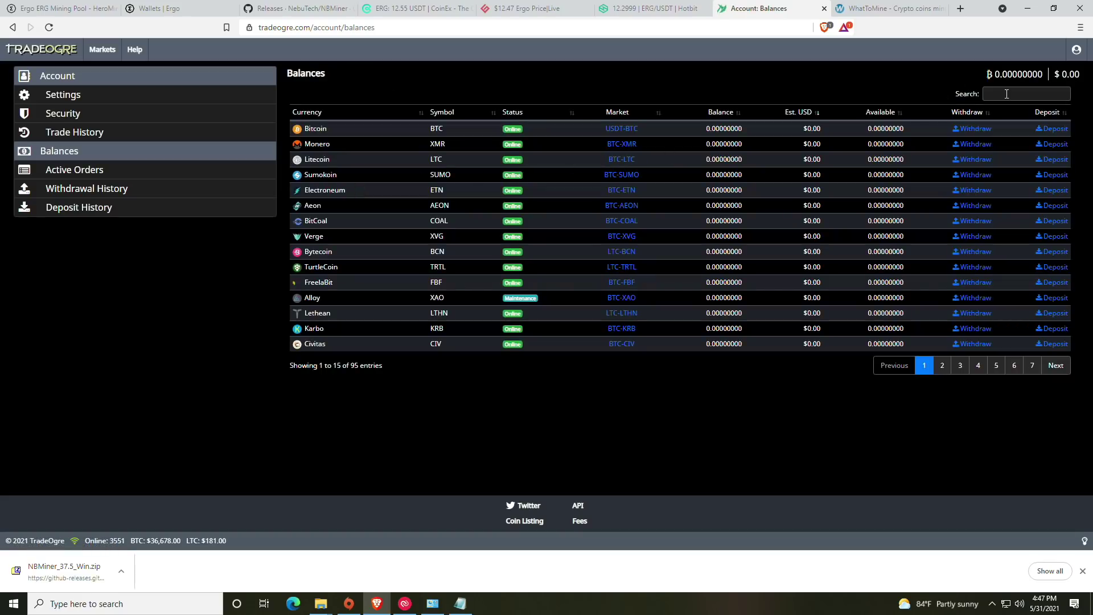
left_click(1000, 94)
type("erg")
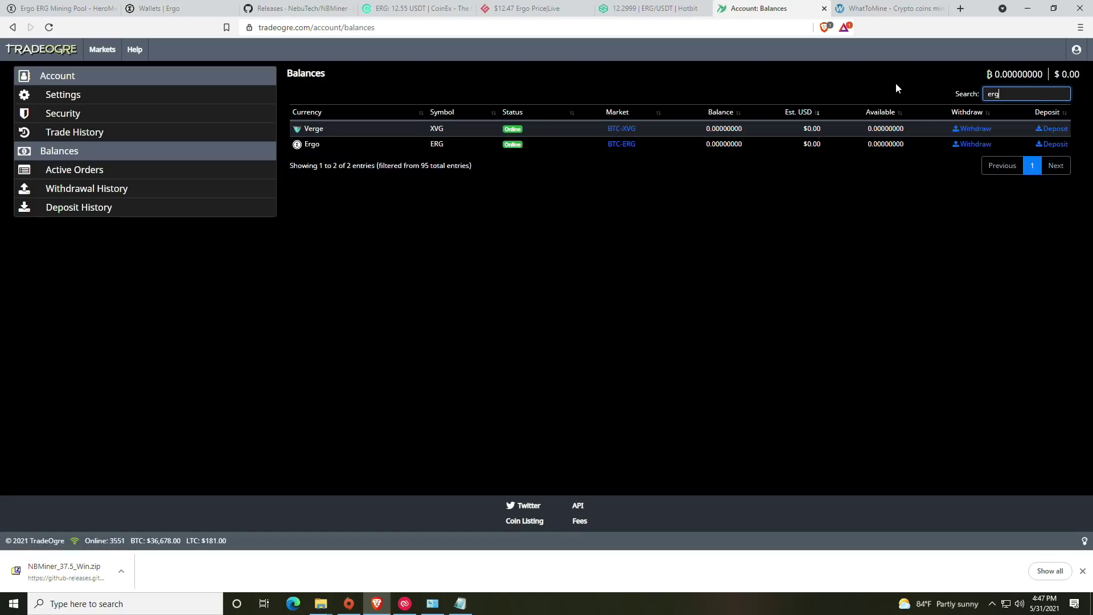
left_click(1053, 145)
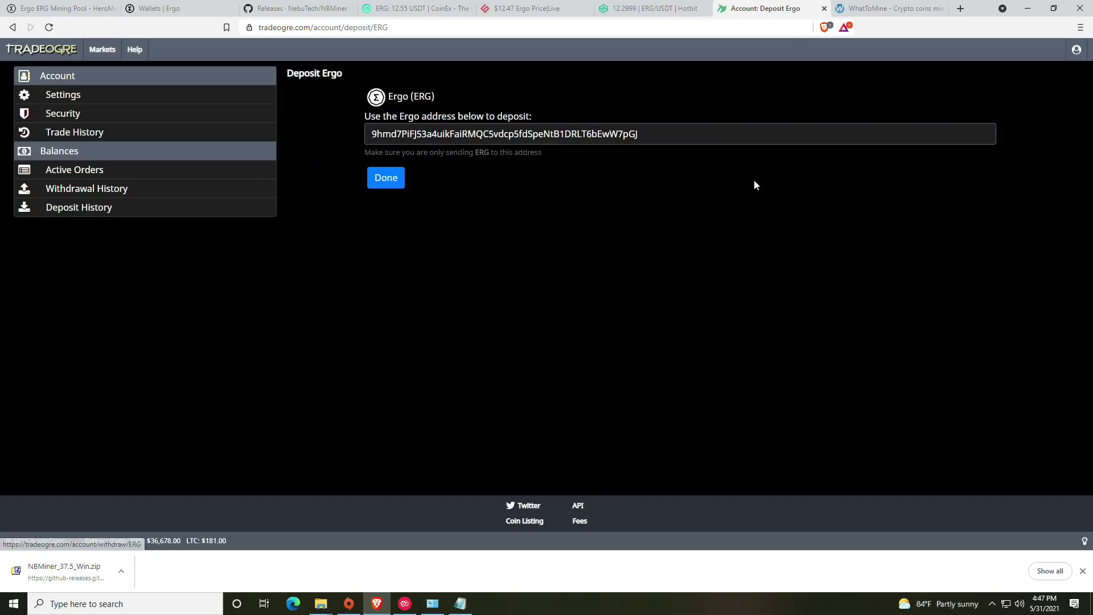
double_click(501, 137)
key("ctrl+c")
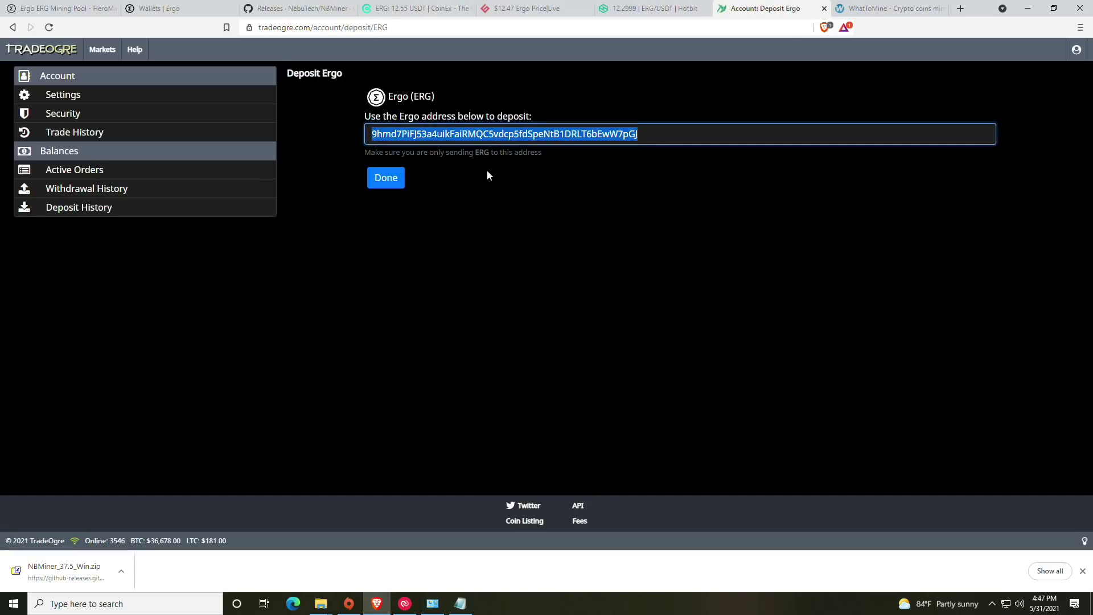
left_click(517, 181)
Replace the wallet address before ".default" in start_ergo.bat with the copied Ergo deposit address
left_click(459, 603)
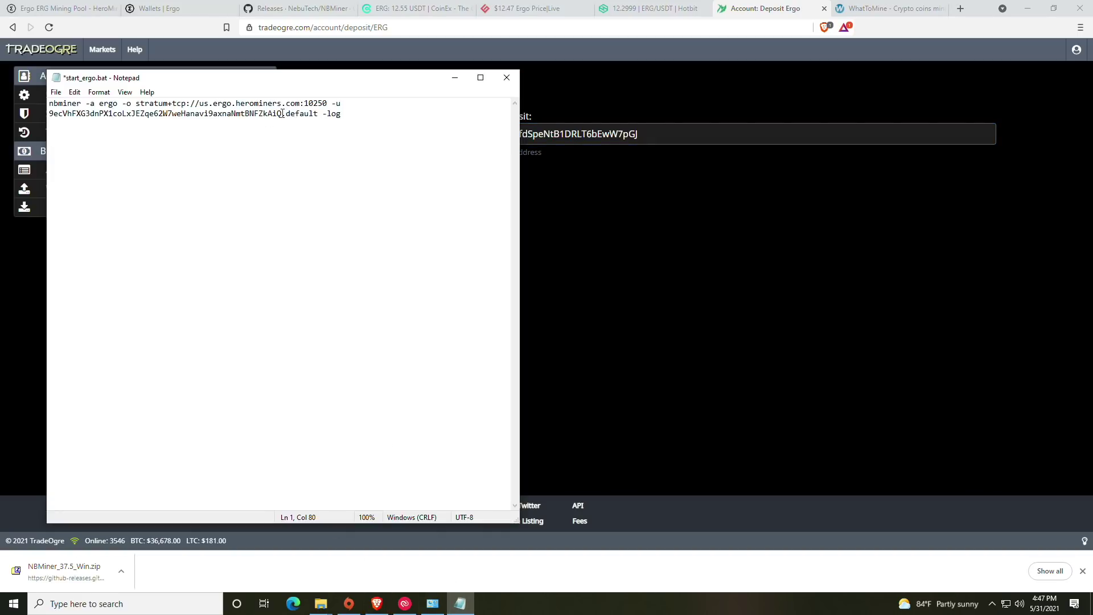
left_click_drag(282, 113, 50, 115)
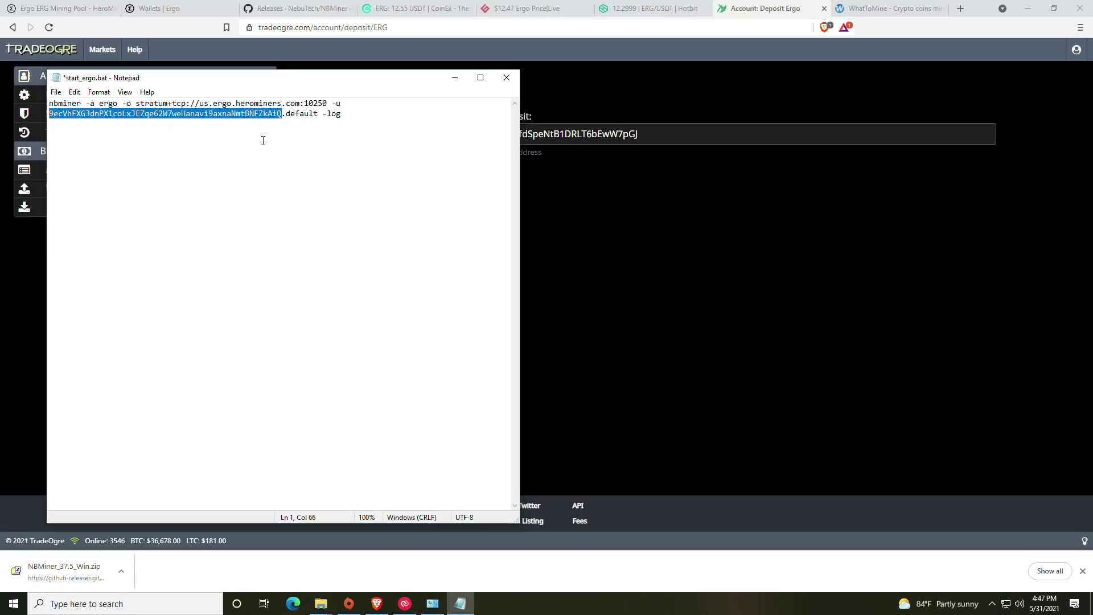
key("ctrl+v")
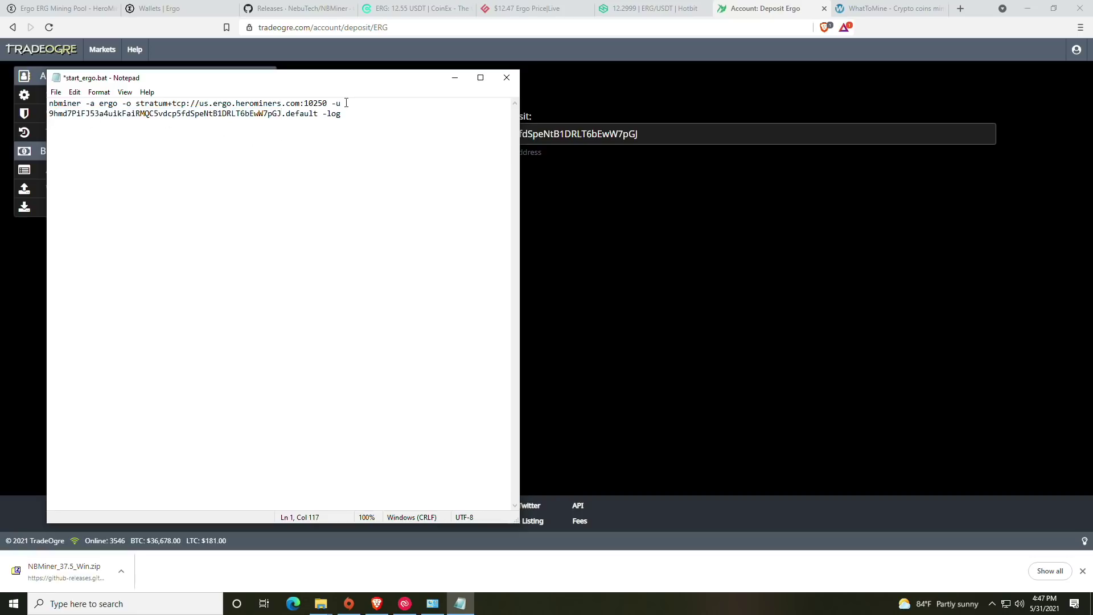
Replace the worker name "default" after the wallet address with "11900k" and save start_ergo.bat
left_click(343, 103)
left_click_drag(343, 103, 346, 103)
left_click(139, 116)
left_click(50, 113, "shift")
left_click(173, 113)
left_click(283, 116)
left_click_drag(318, 113, 287, 114)
type("11900k")
key("ctrl+s")
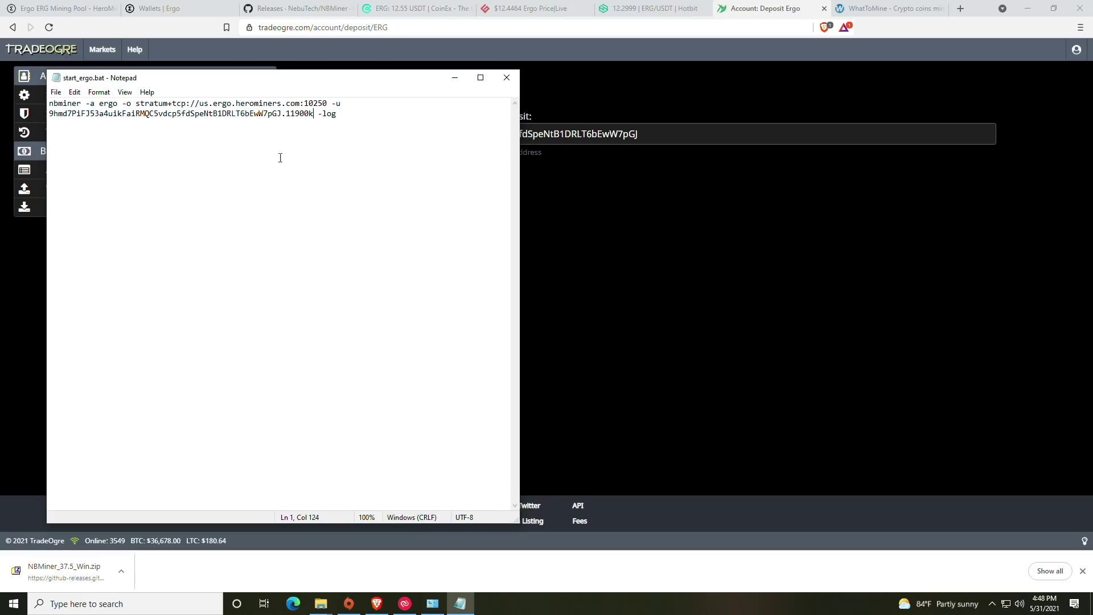
left_click(56, 92)
left_click(82, 143)
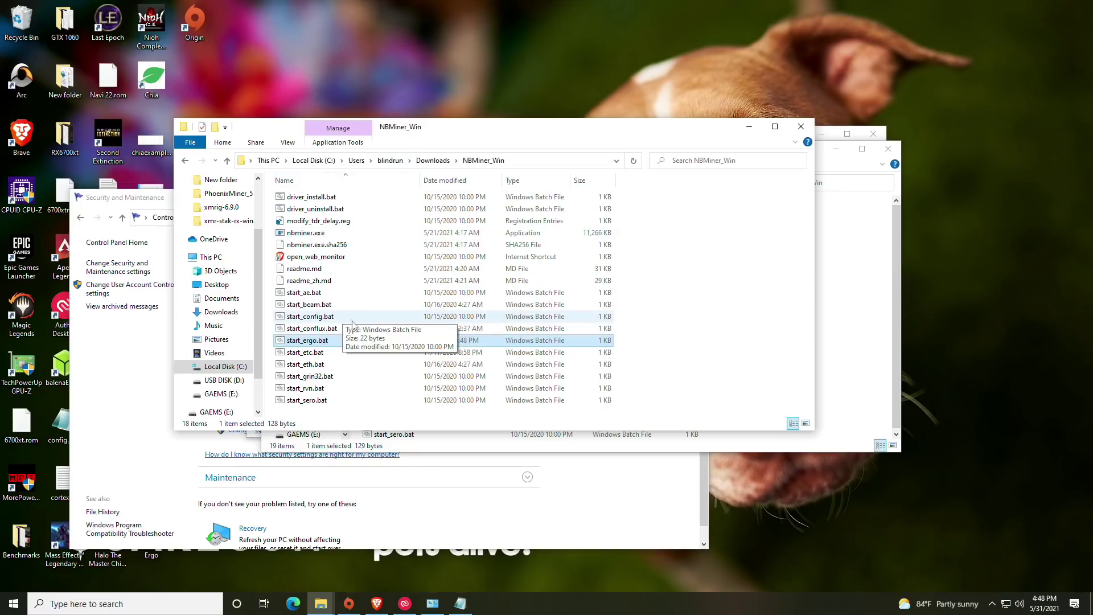
Run start_ergo.bat from the NBMiner_Win folder and allow nbminer.exe through the Windows Defender Firewall on public networks
double_click(307, 341)
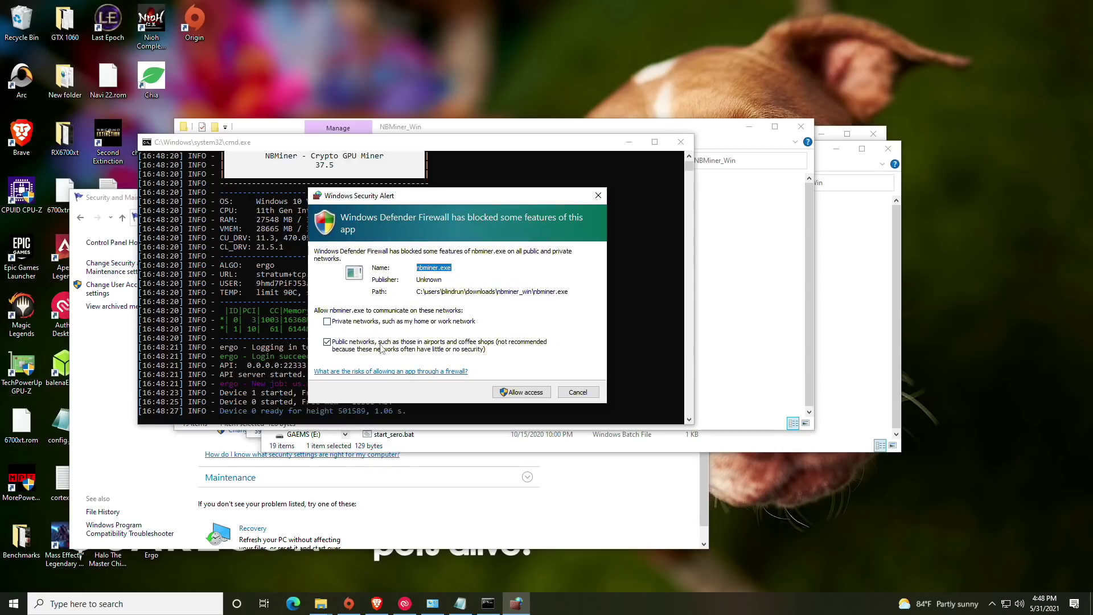
left_click(525, 392)
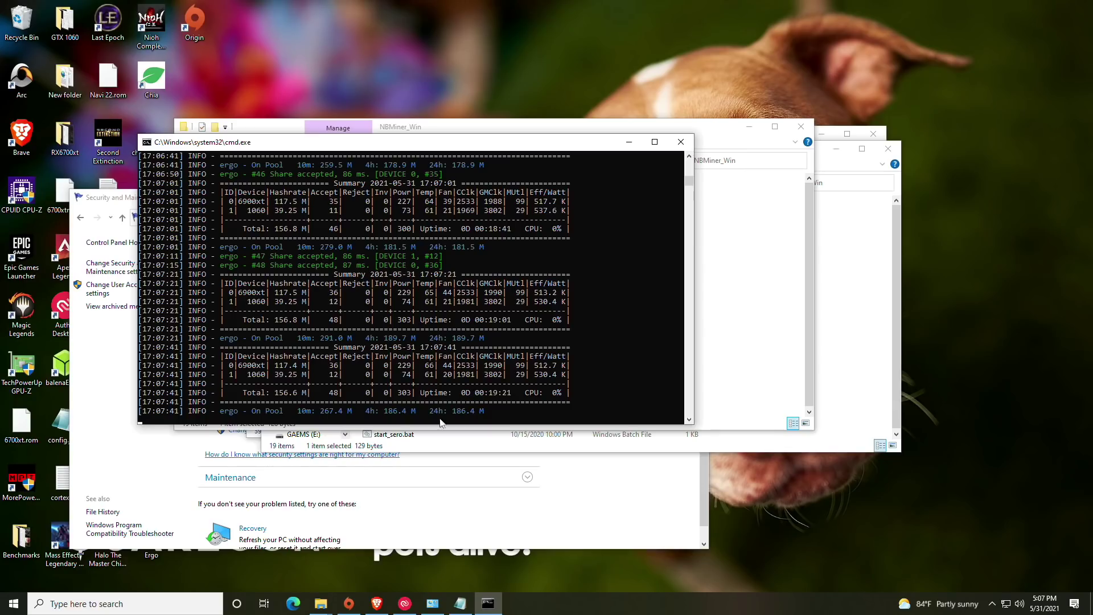
Find the Your Stats & Payment History section on the HeroMiners Ergo page and copy the wallet address from start_ergo.bat
left_click(377, 604)
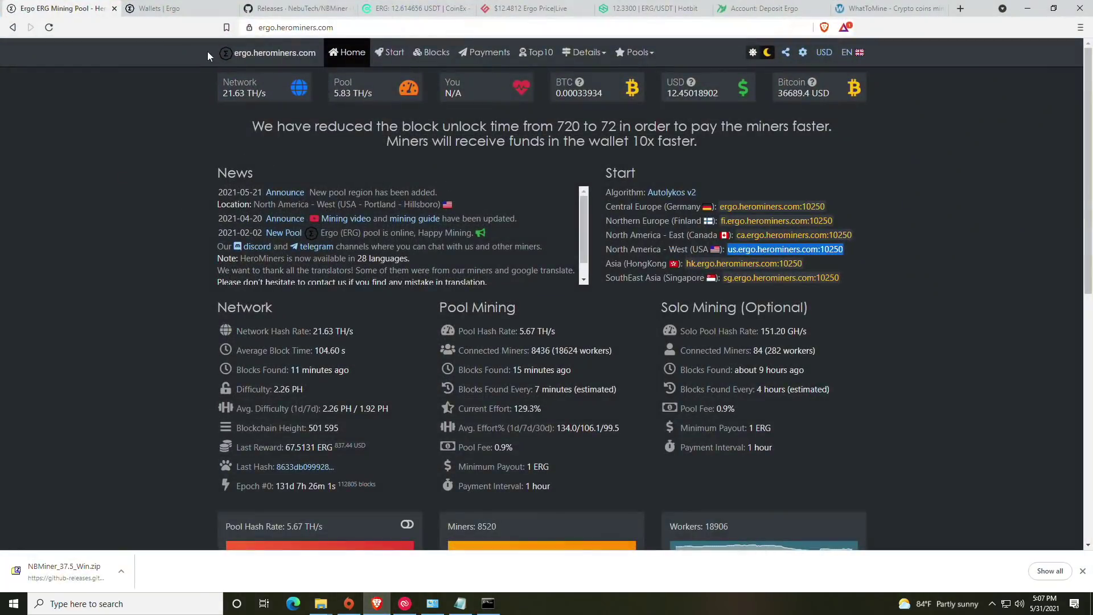
scroll(398, 315, "down", 6)
scroll(405, 341, "down", 2)
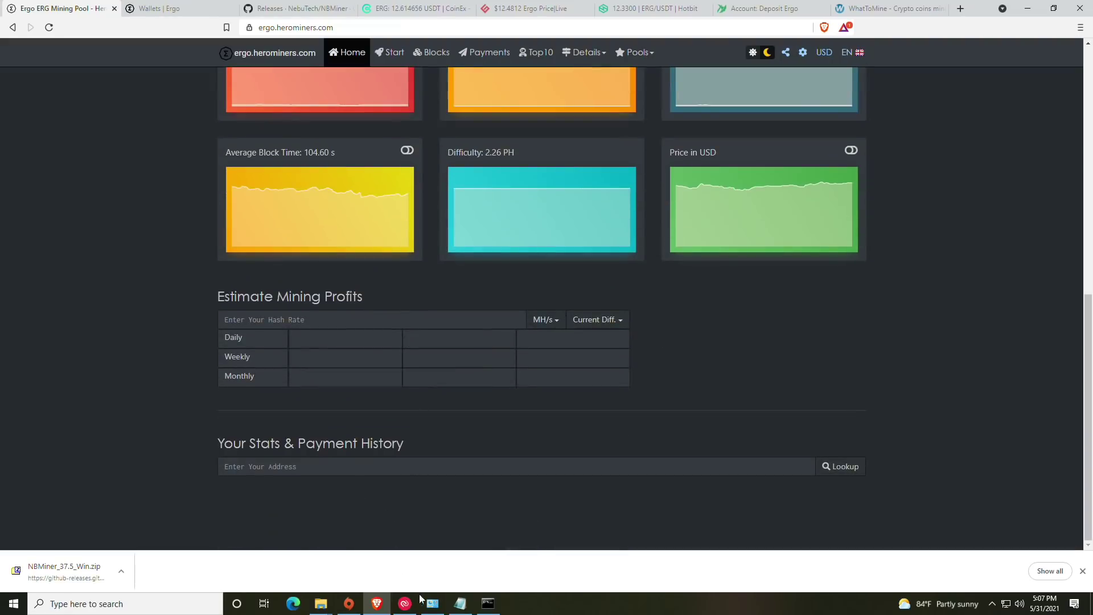
left_click(459, 605)
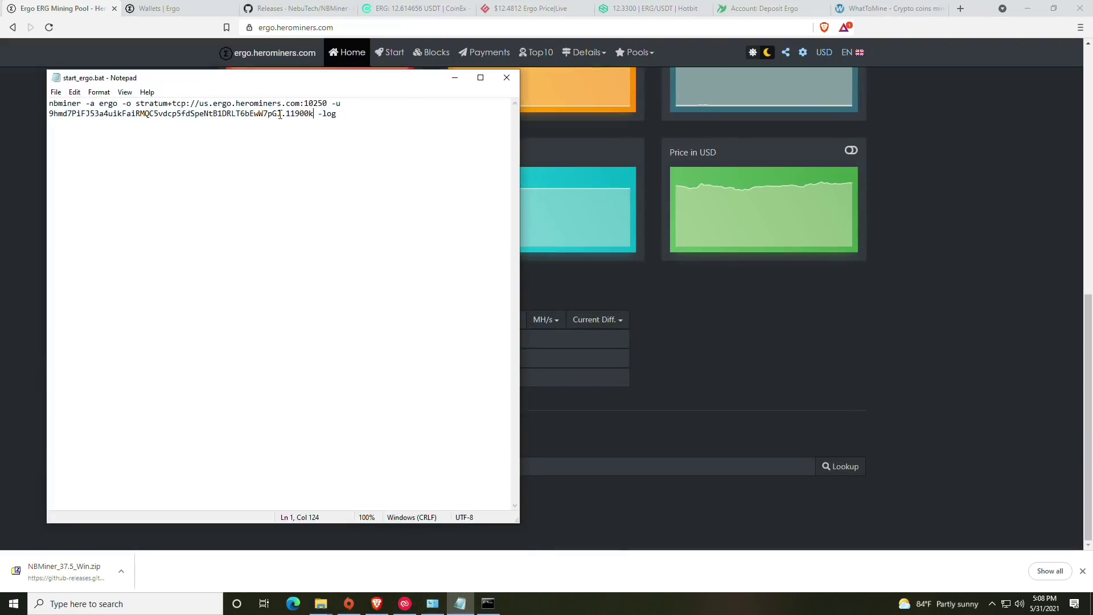
left_click_drag(281, 115, 51, 116)
key("ctrl+c")
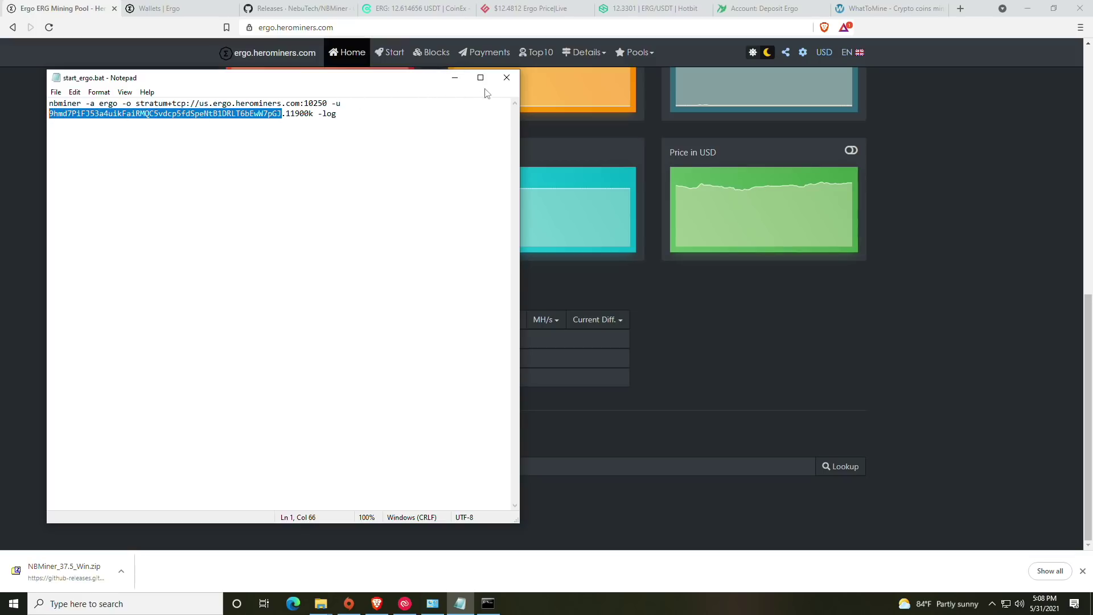
Look up the copied wallet address under Your Stats & Payment History on the HeroMiners page
left_click(461, 81)
left_click(369, 466)
key("ctrl+v")
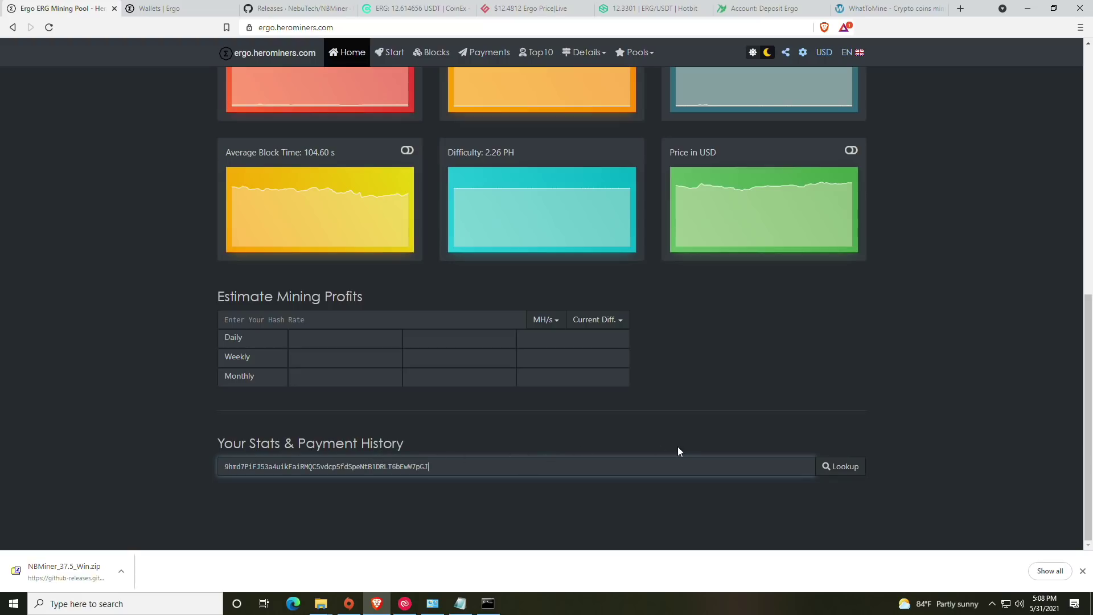
left_click(832, 467)
Examine the miner's hash rates, last share submitted, share counts, unconfirmed balance and total paid in the address stats
scroll(576, 411, "down", 5)
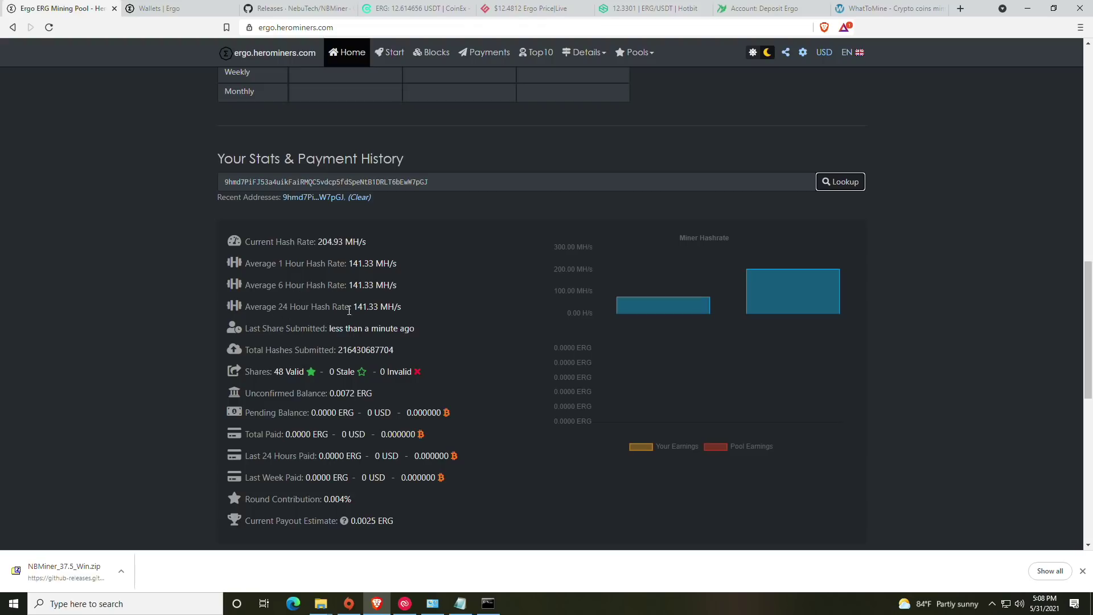
scroll(350, 310, "down", 1)
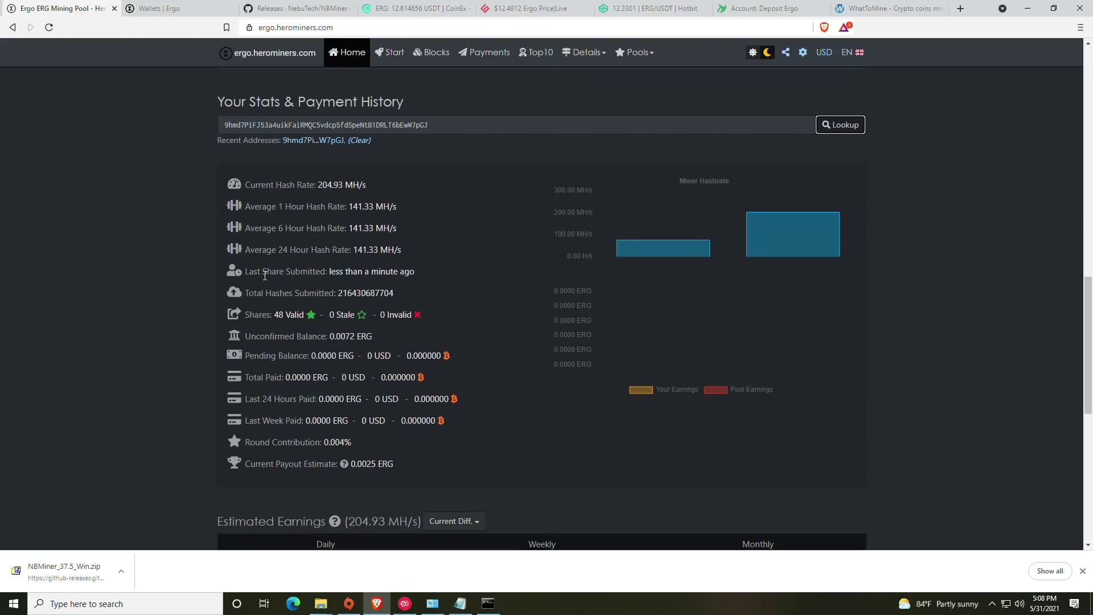
left_click_drag(264, 275, 302, 273)
left_click(306, 272)
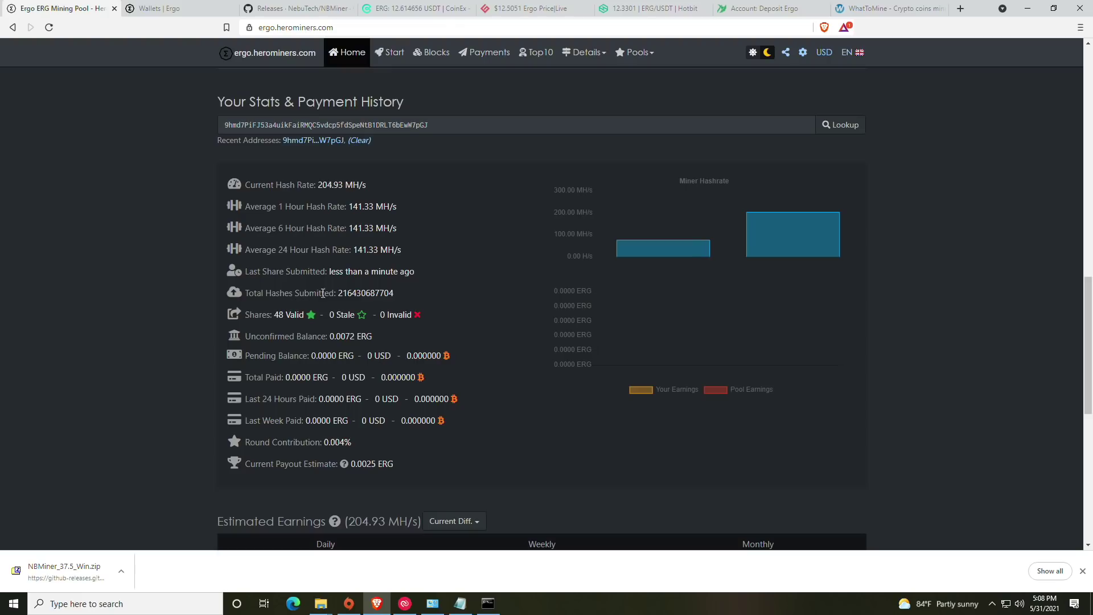
scroll(318, 299, "down", 1)
mouse_move(344, 257)
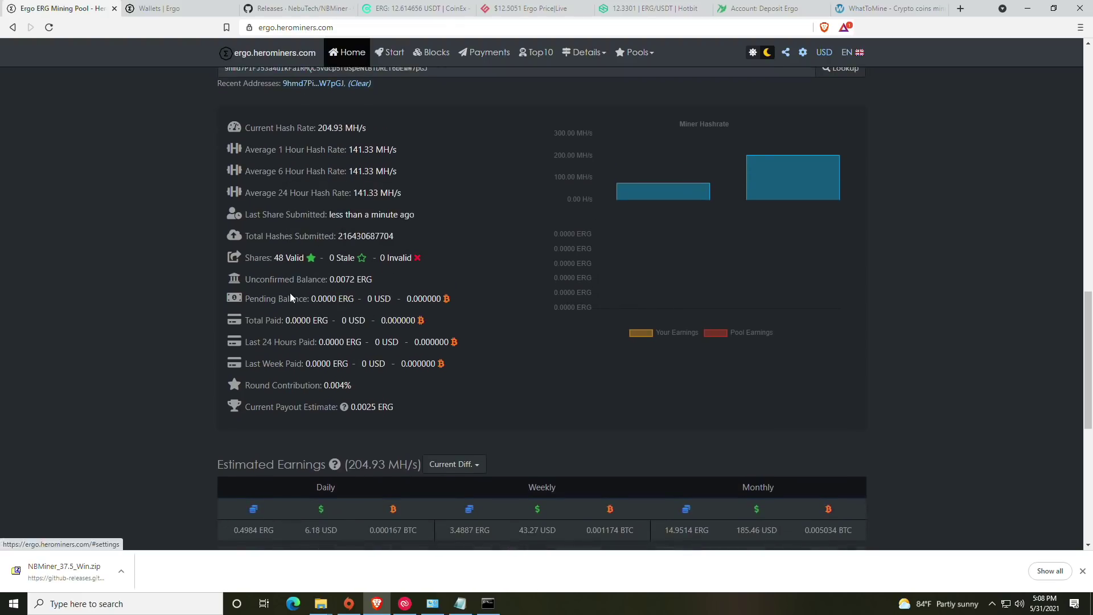
left_click_drag(328, 280, 369, 281)
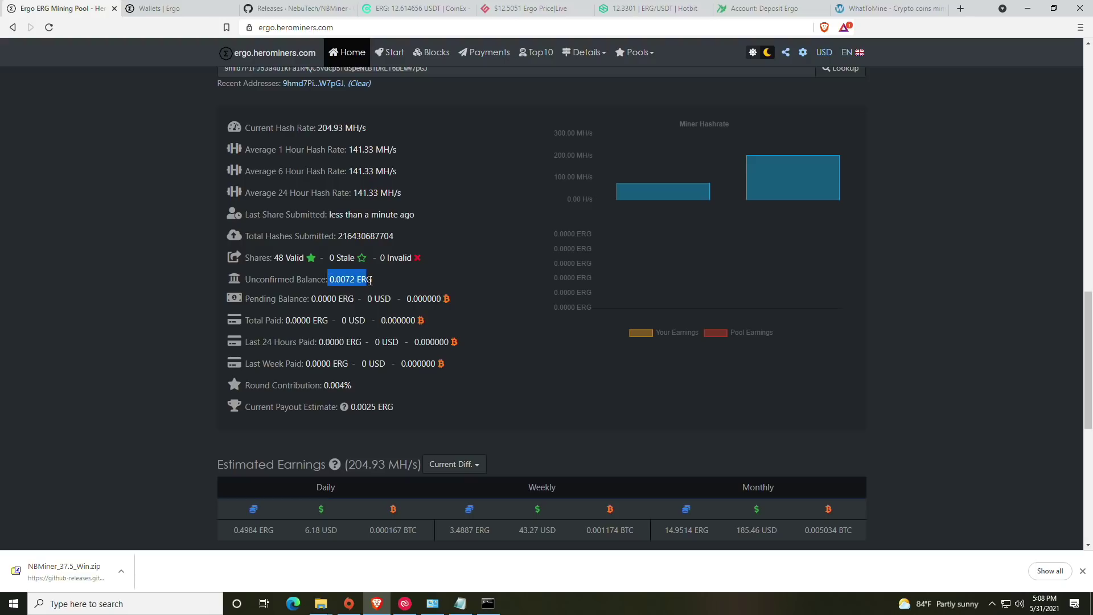
left_click(381, 283)
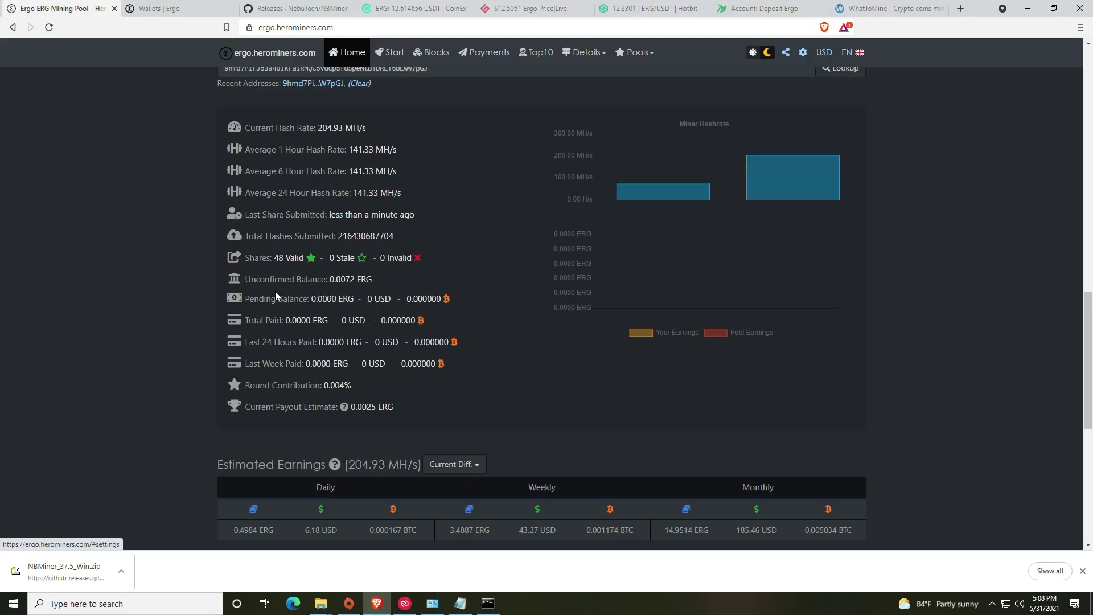
left_click_drag(329, 280, 369, 280)
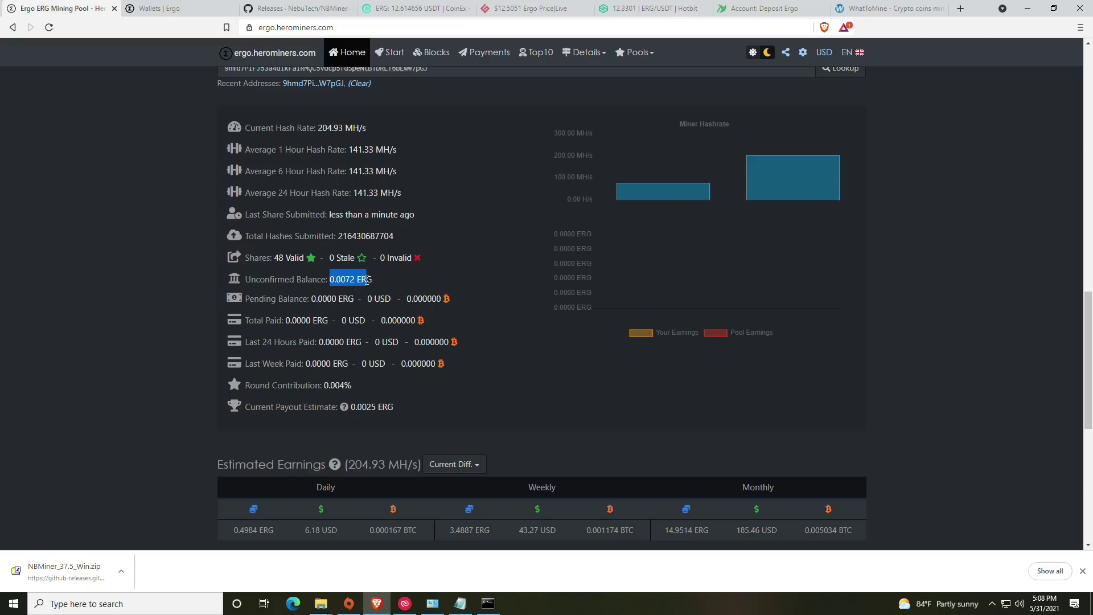
left_click(378, 281)
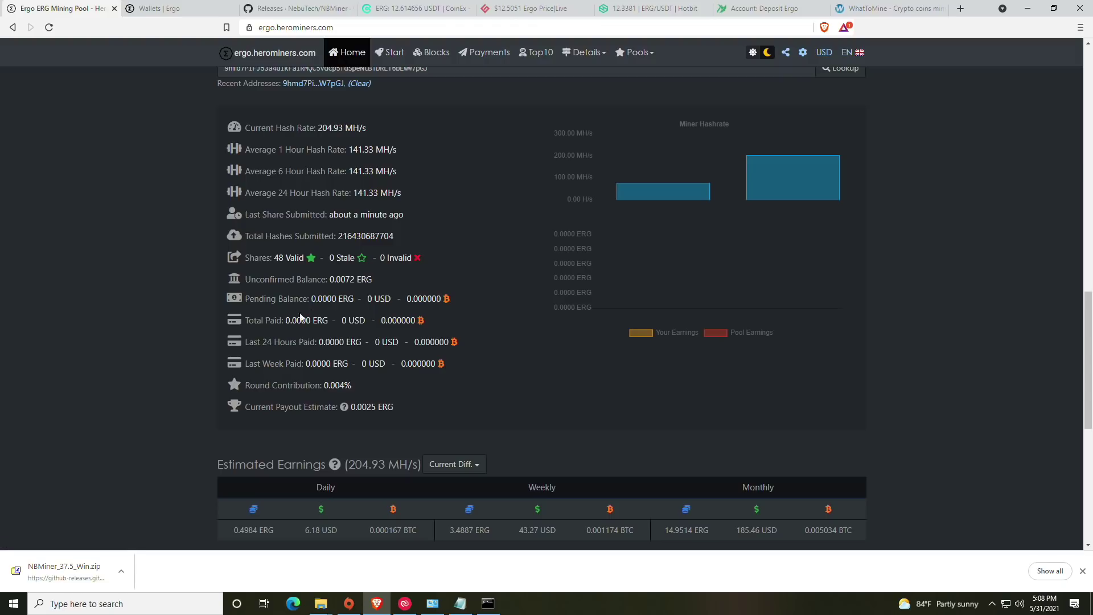
left_click_drag(286, 321, 314, 322)
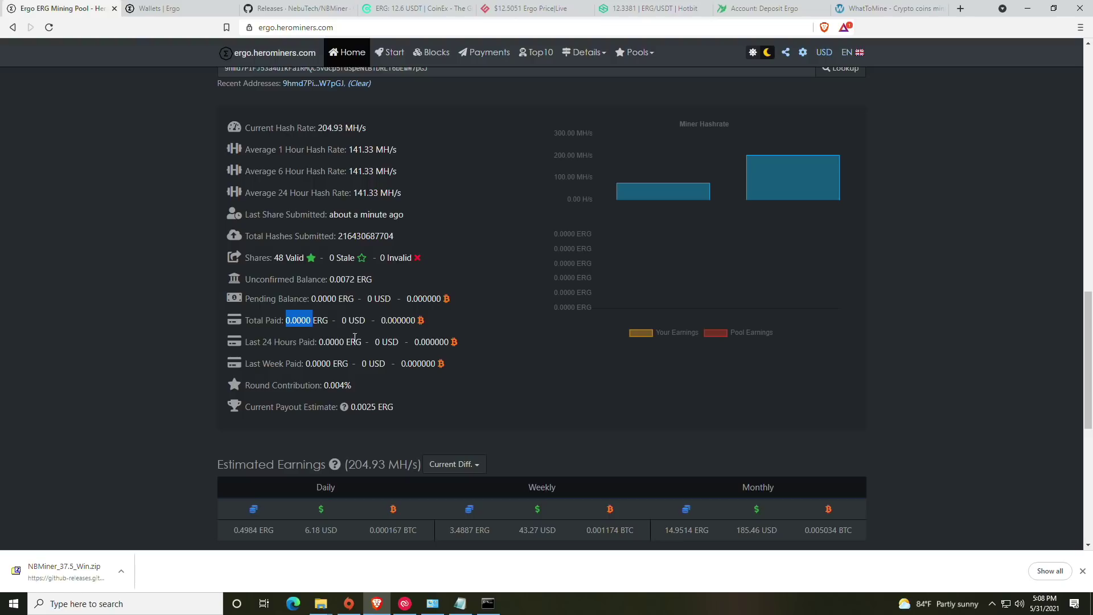
left_click(465, 327)
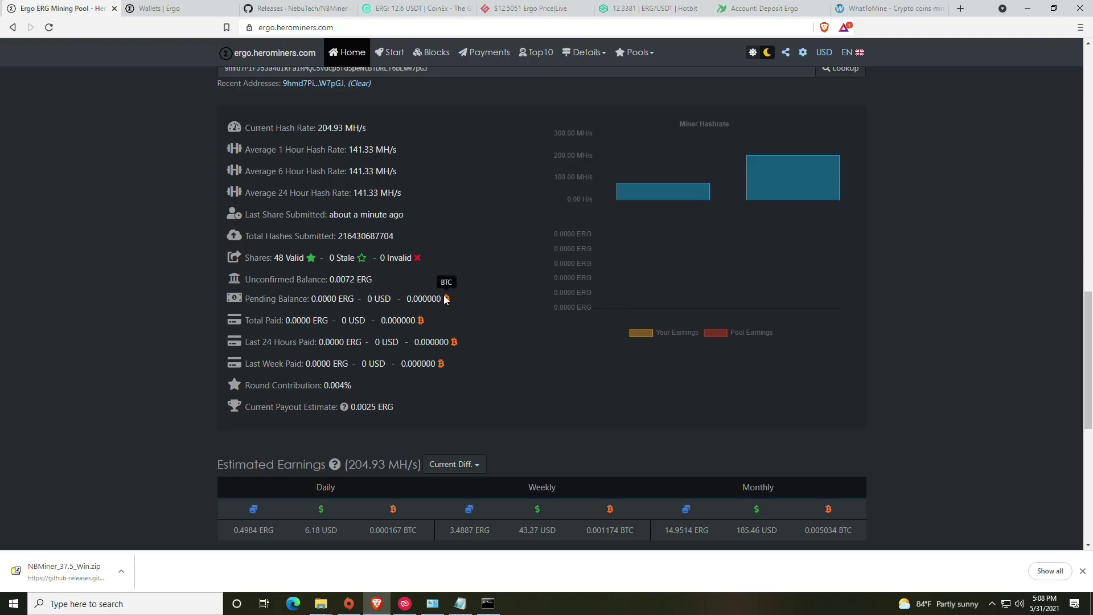
Check the minimum payout and payment interval listed under Pool Mining on the HeroMiners page
scroll(376, 340, "up", 15)
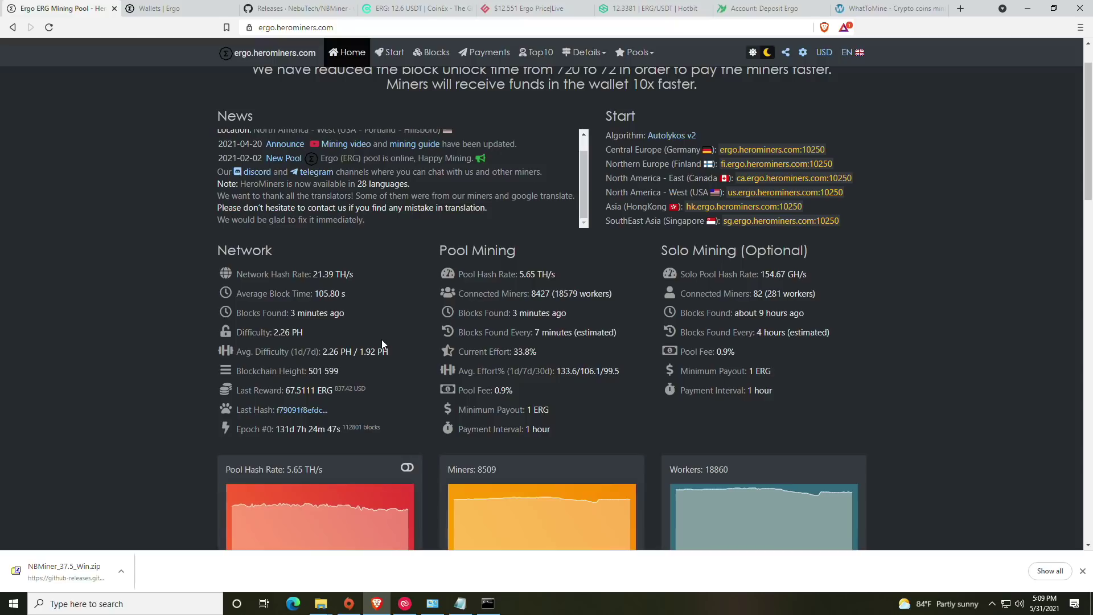
left_click_drag(555, 412, 493, 390)
left_click(524, 402)
left_click(552, 393)
scroll(473, 366, "down", 1)
left_click_drag(556, 356, 527, 352)
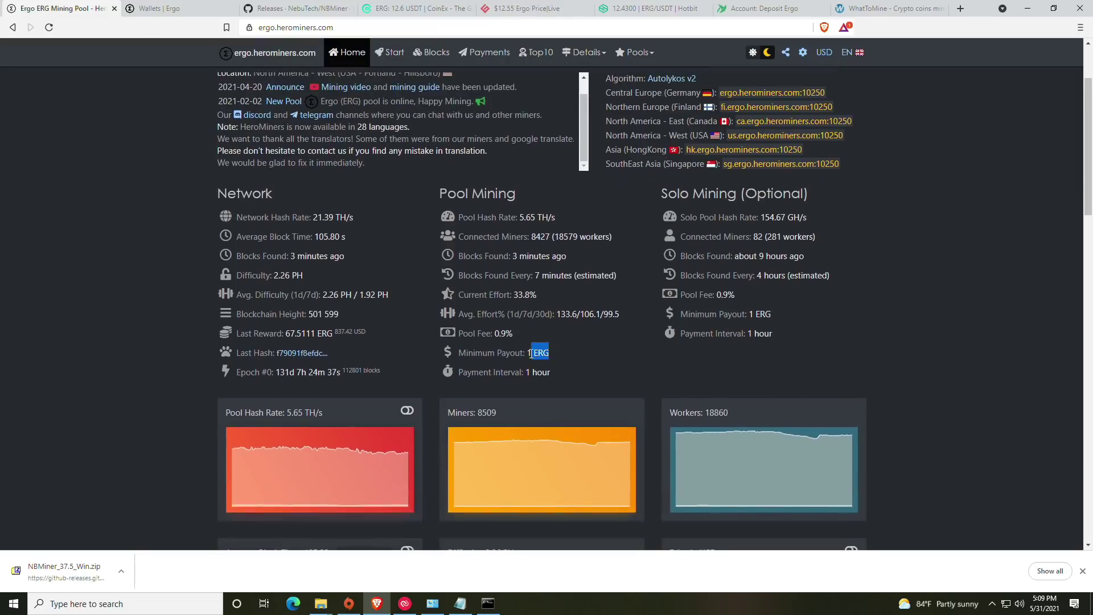
left_click(485, 349)
scroll(395, 323, "down", 15)
scroll(379, 319, "up", 3)
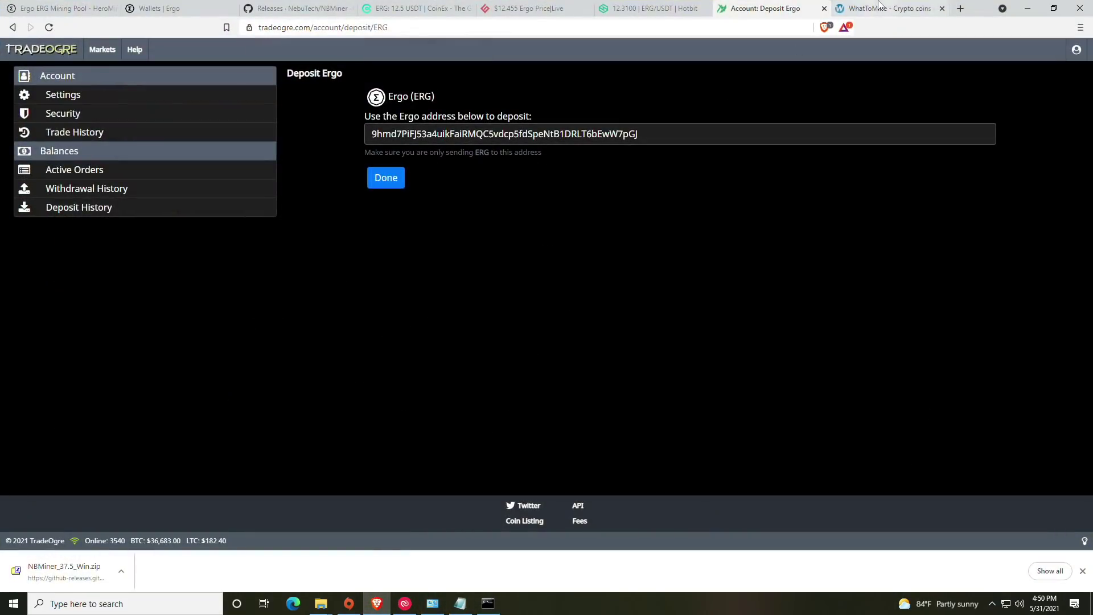
On WhatToMine, clear the power values for Autolykos and Ethash and recalculate the coin profitability table
left_click(880, 7)
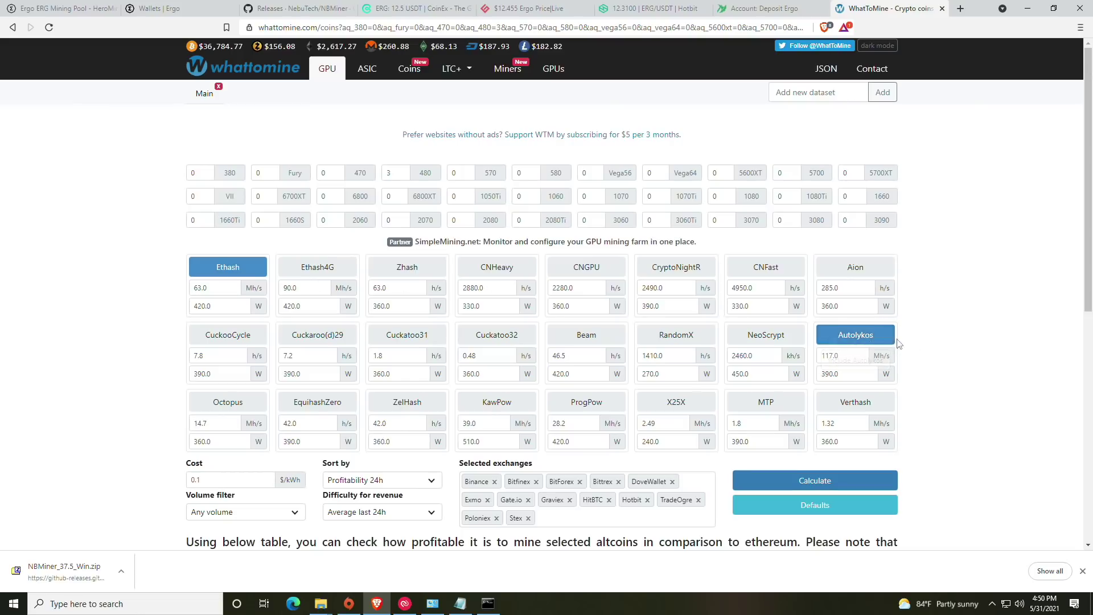
scroll(911, 343, "down", 1)
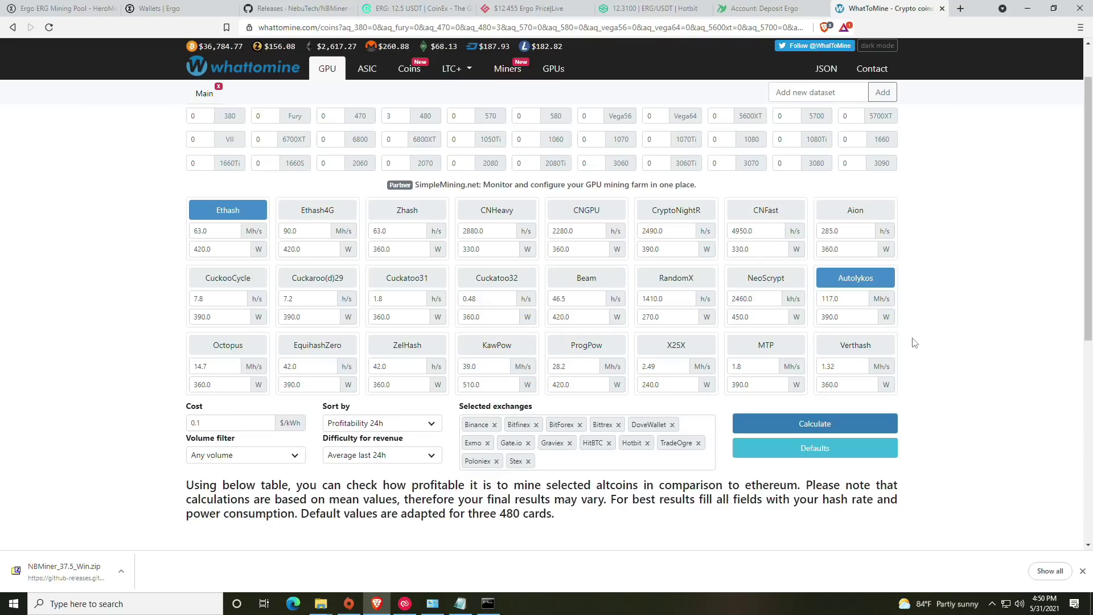
double_click(837, 316)
key("BackSpace")
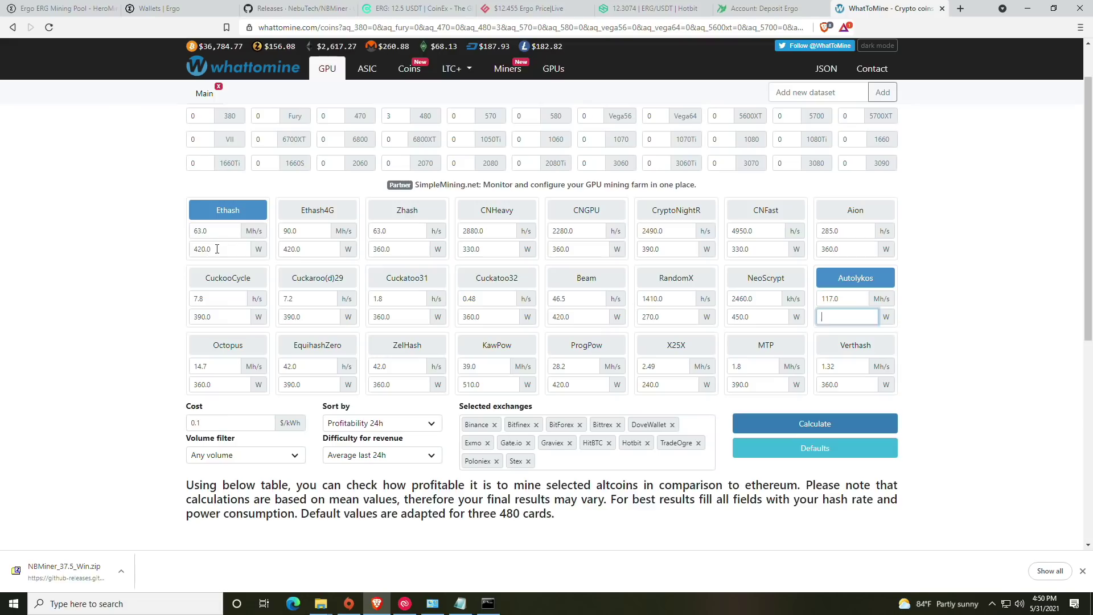
double_click(219, 248)
key("BackSpace")
left_click(802, 432)
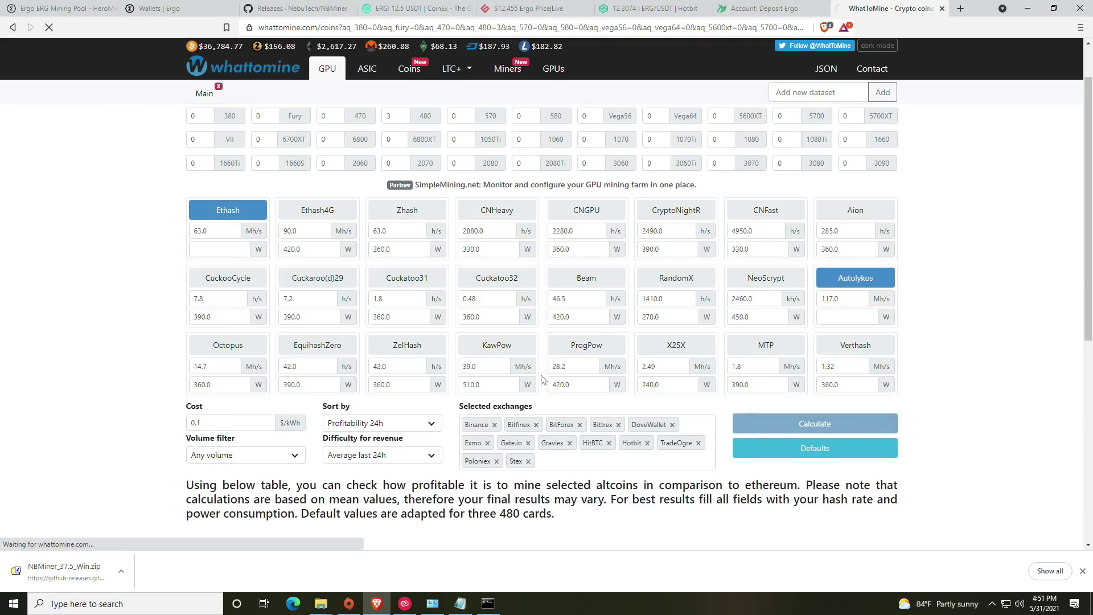
scroll(532, 372, "down", 2)
scroll(532, 372, "down", 3)
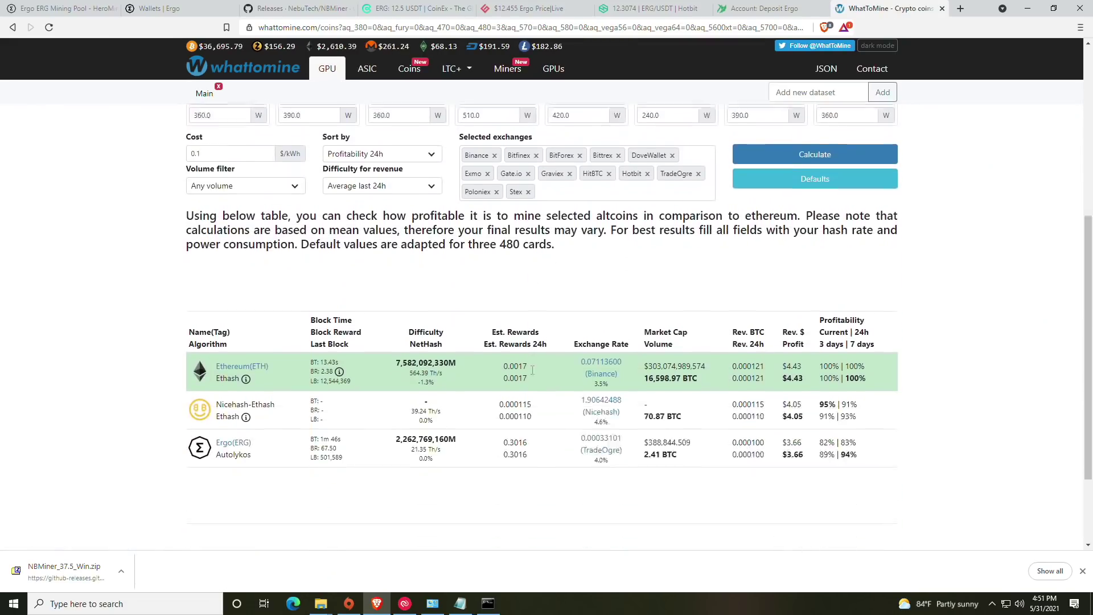